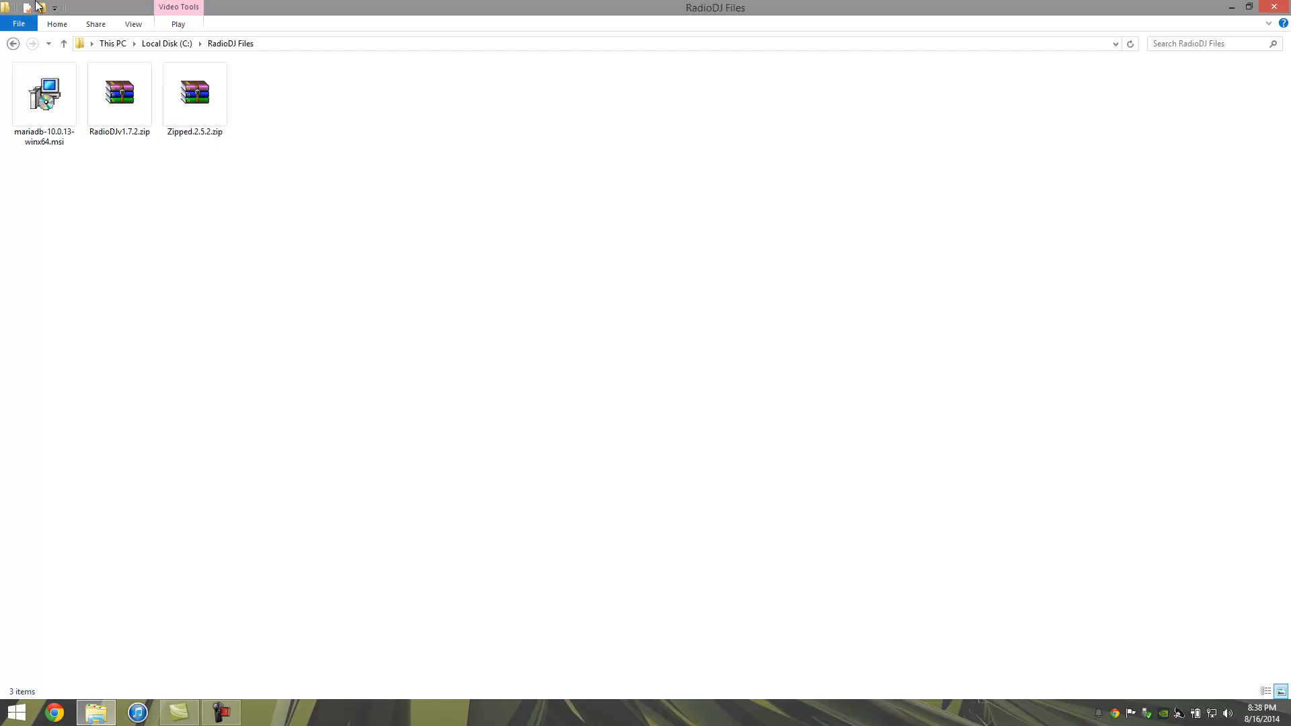
Step: Launch the mariadb-10.0.13-winx64.msi installer from C:\RadioDJ Files
double_click(41, 115)
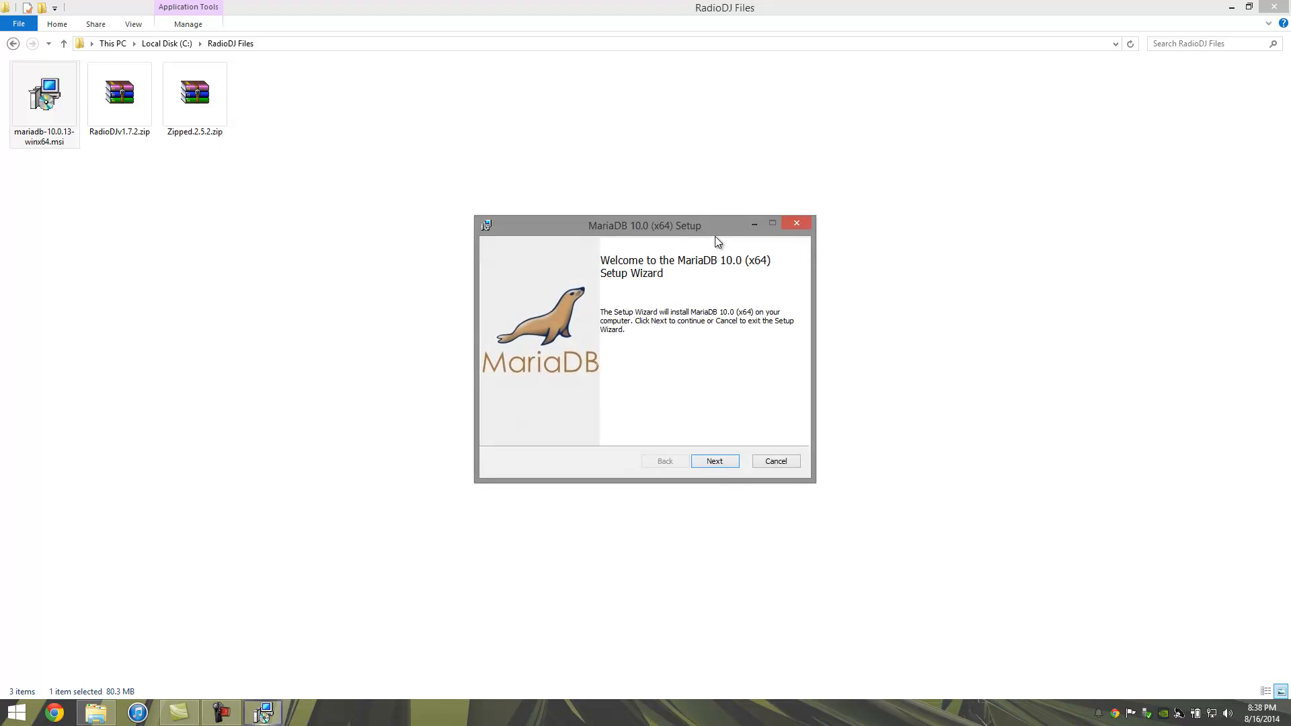
Step: Get past the MariaDB welcome page and accept the licence terms
click(724, 461)
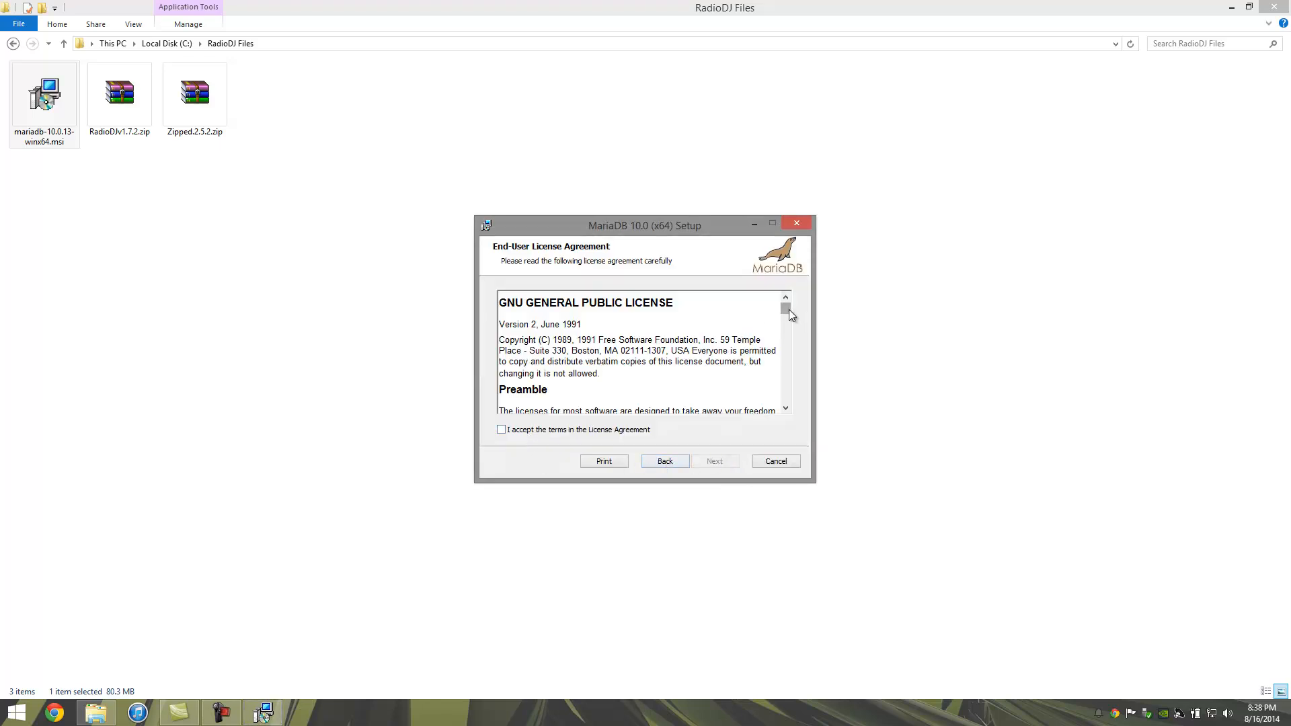
drag(789, 309, 789, 398)
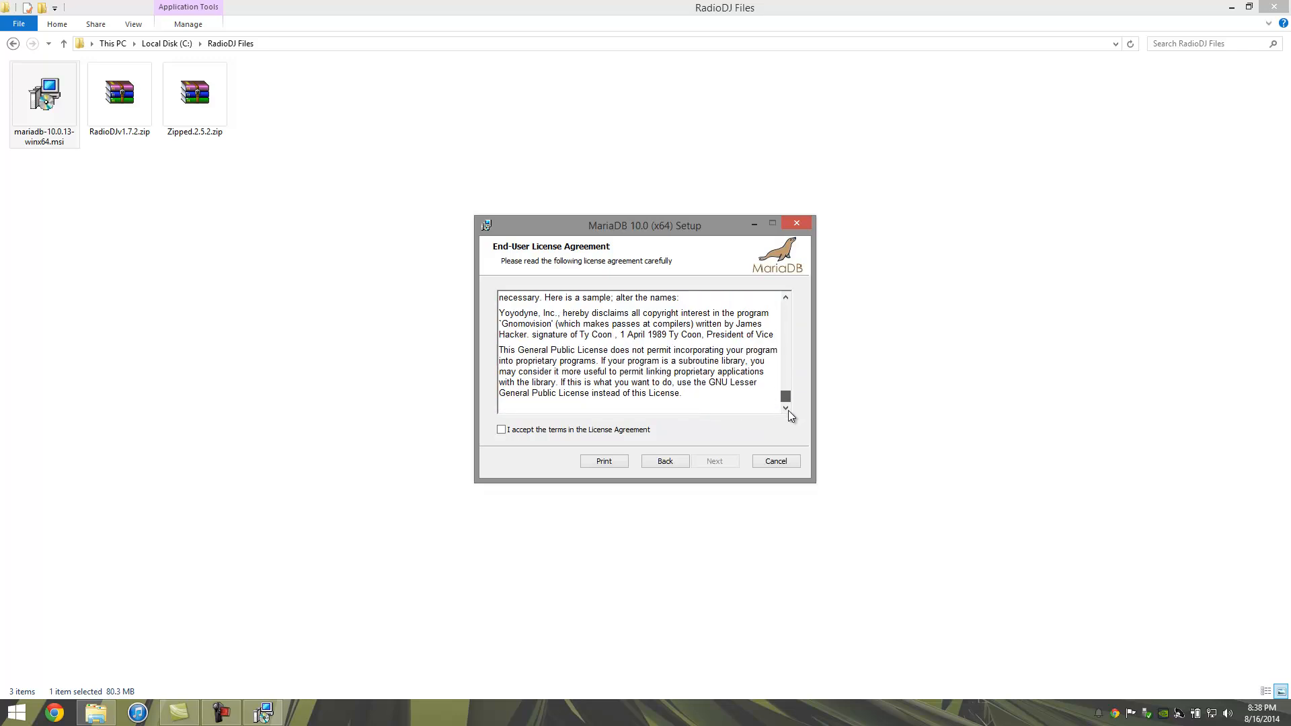
click(501, 430)
click(702, 462)
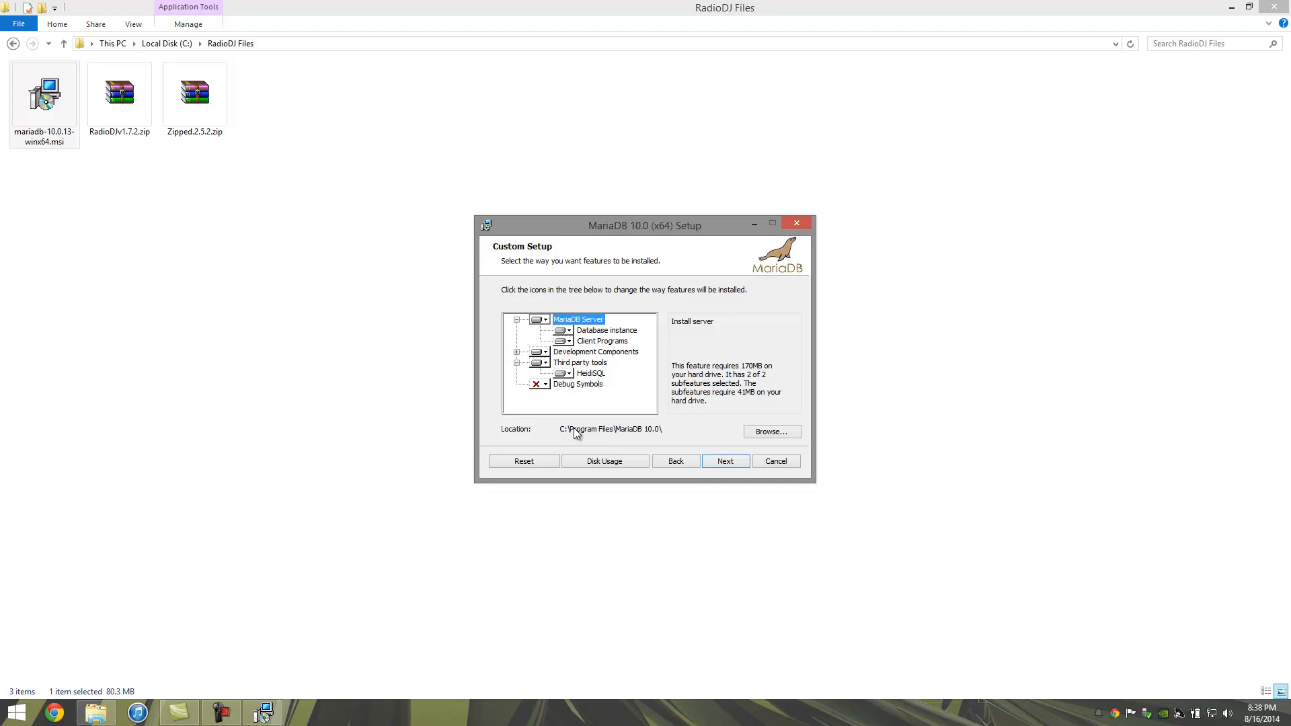
Step: Keep the default features, then enter a new root password and move to its confirmation field
click(729, 465)
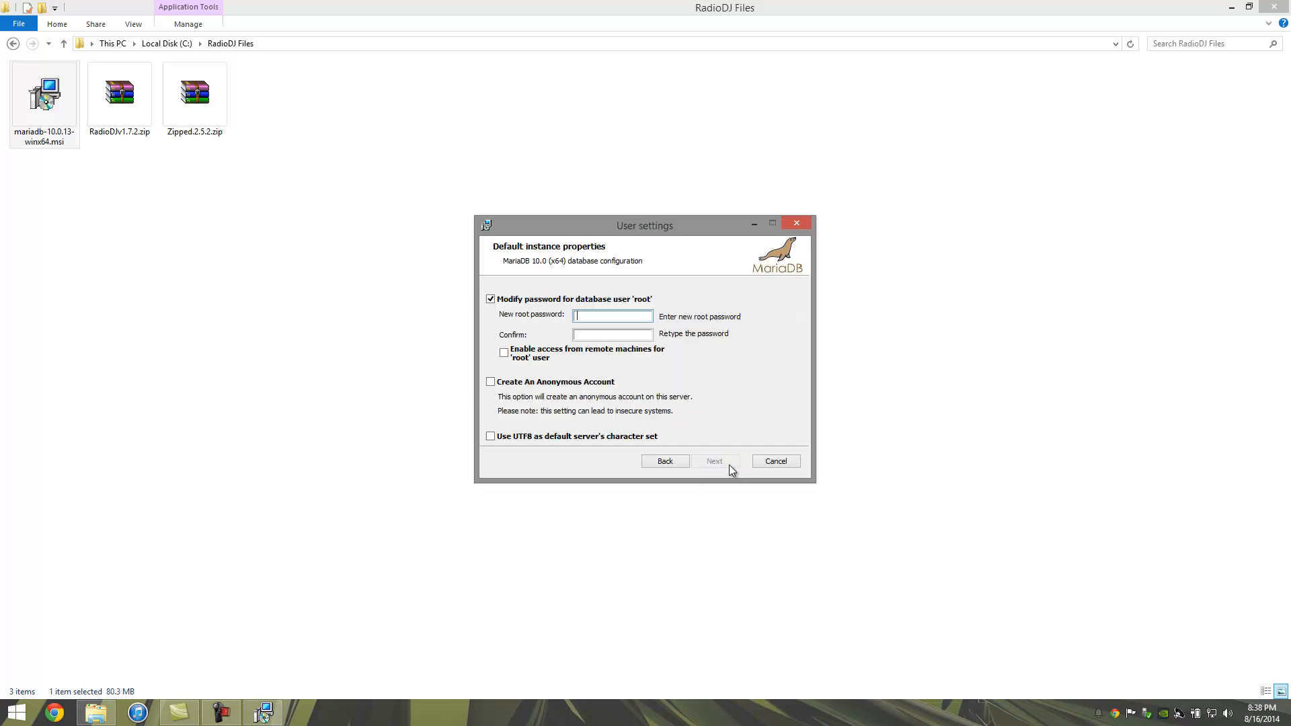
text(root123)
key(Tab)
text(root123)
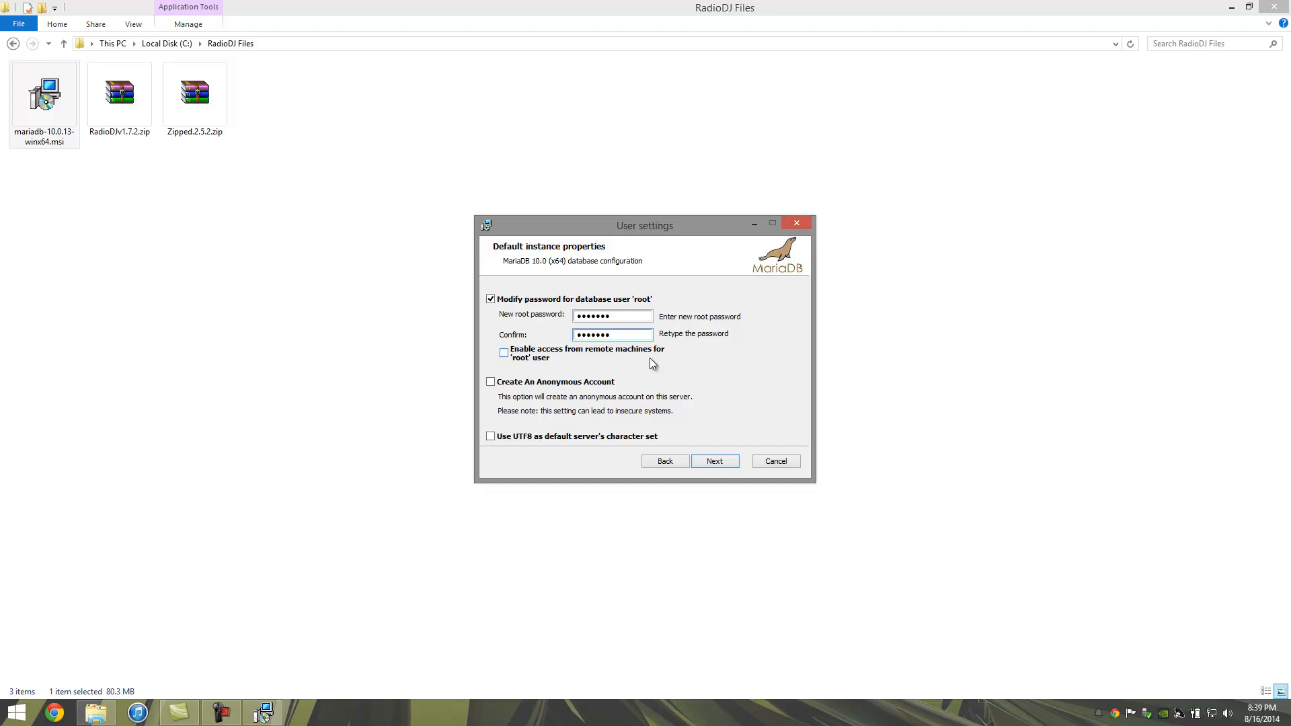
Step: Keep service MySQL, TCP port 3306 and the 2043 MB buffer pool, then continue
click(718, 463)
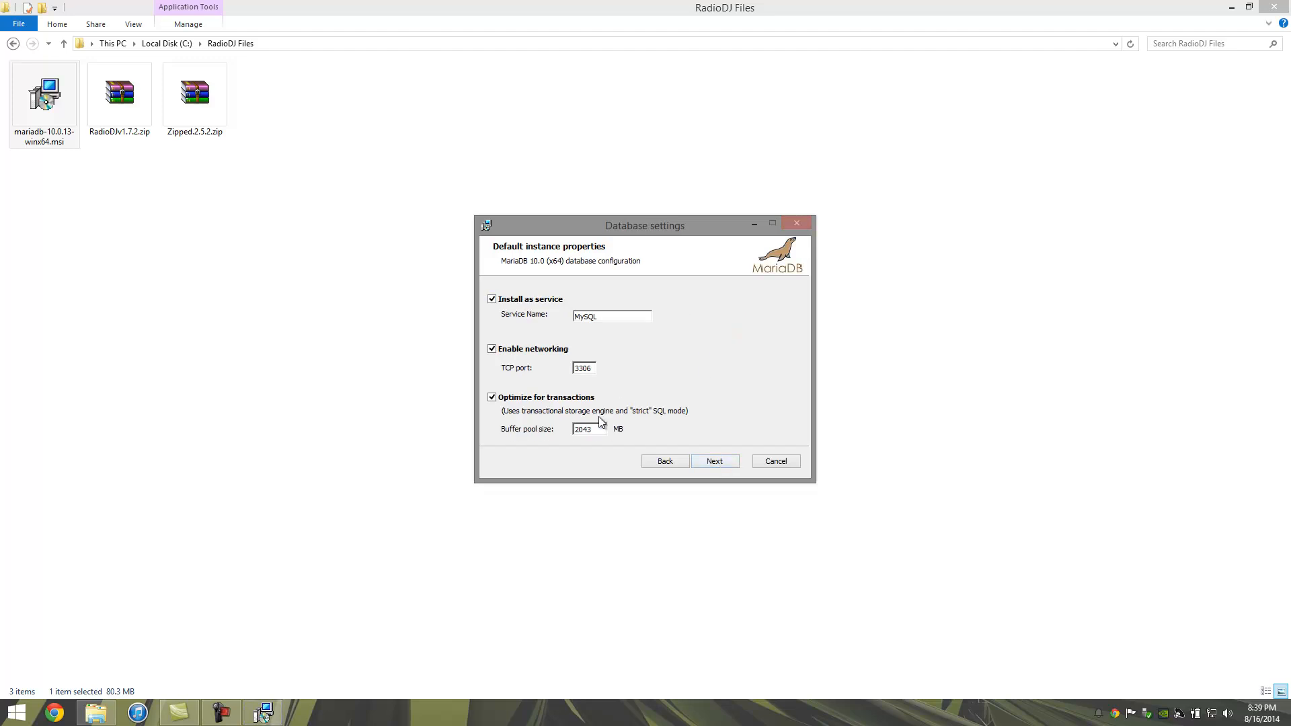
drag(599, 431, 571, 431)
click(603, 431)
drag(594, 369, 532, 370)
click(711, 465)
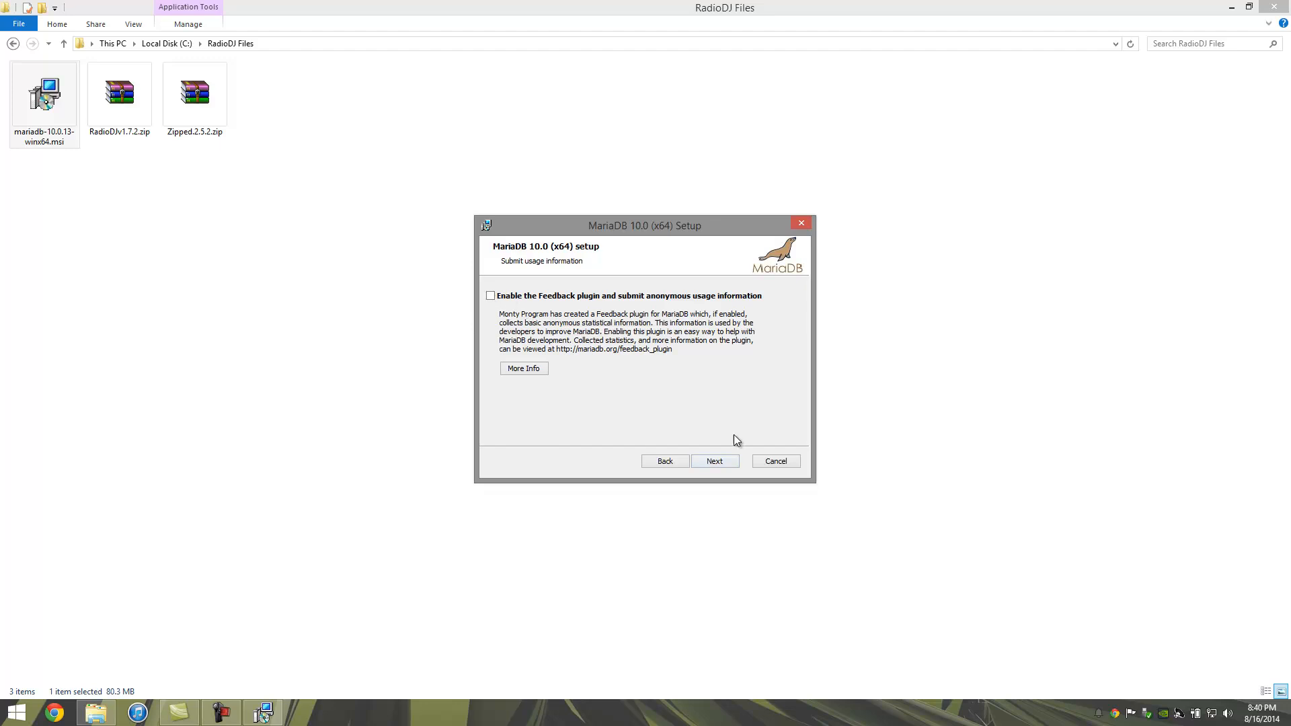
Step: Install MariaDB 10.0 (x64) and close the finished setup wizard
click(725, 461)
click(721, 461)
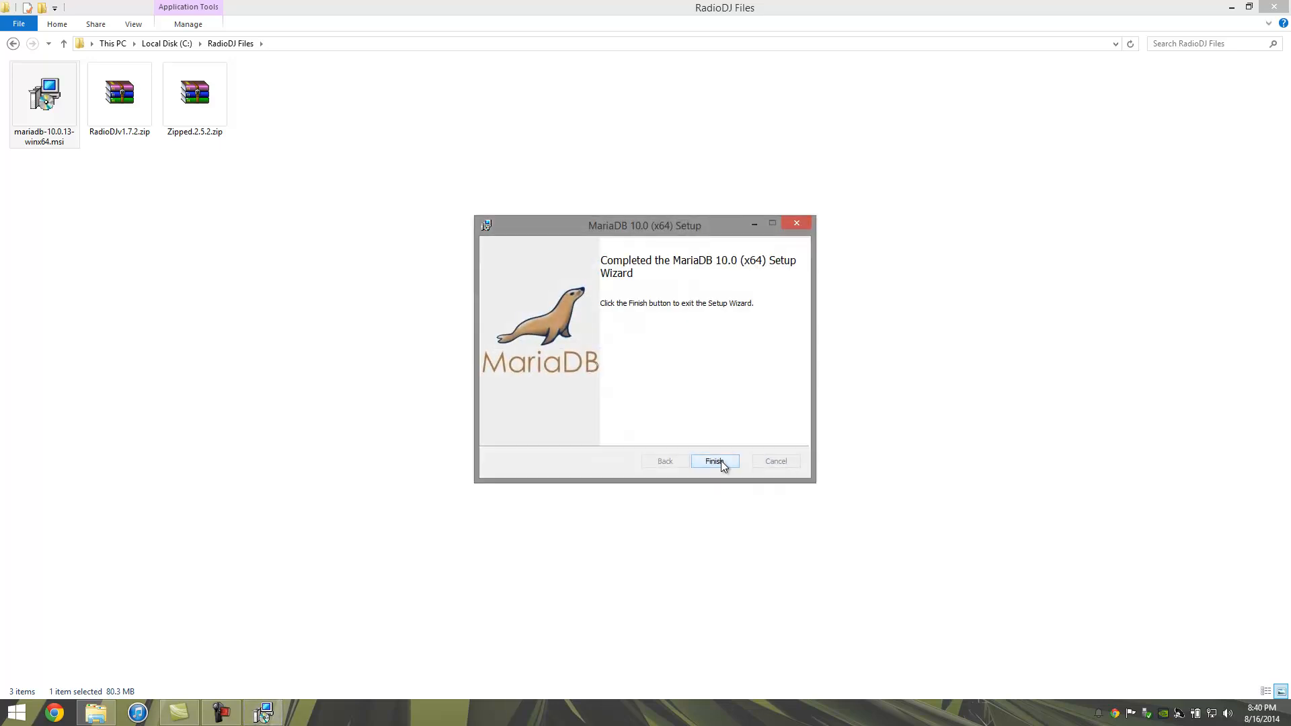
click(715, 461)
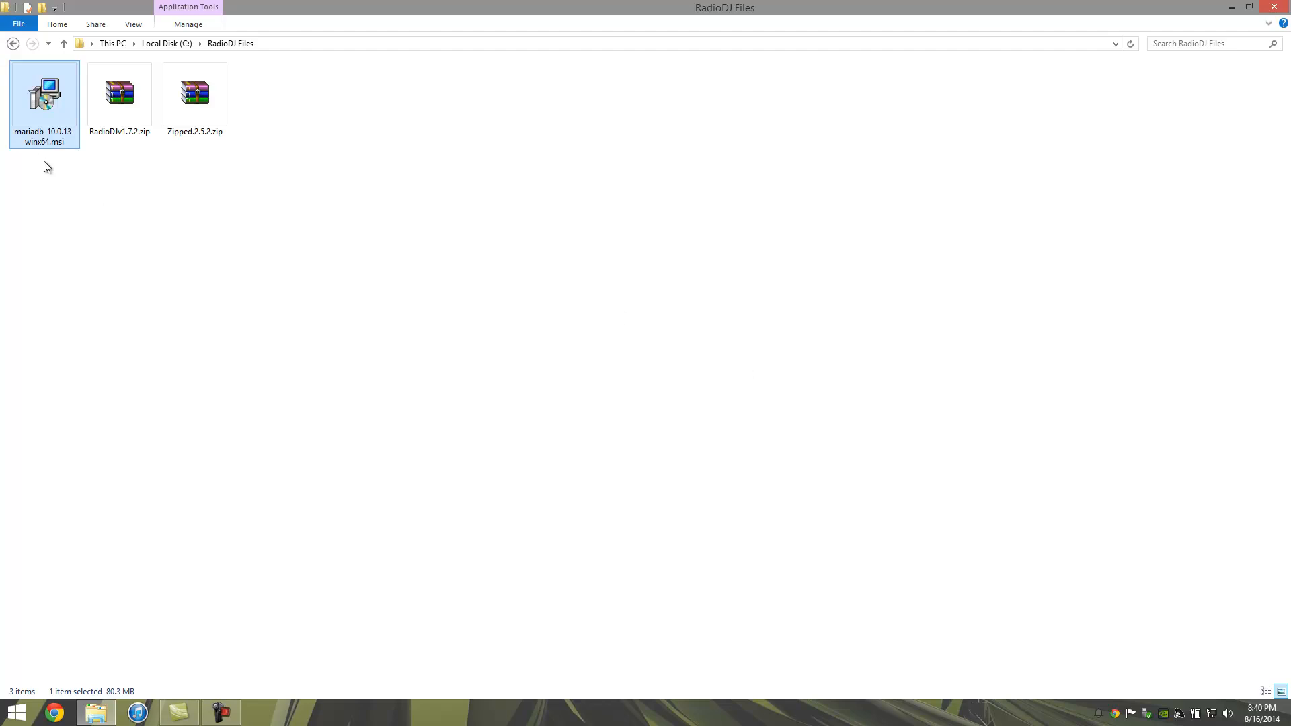
Step: Extract RadioDJv1.7.2.zip into a RadioDJv1.7.2 folder
click(101, 104)
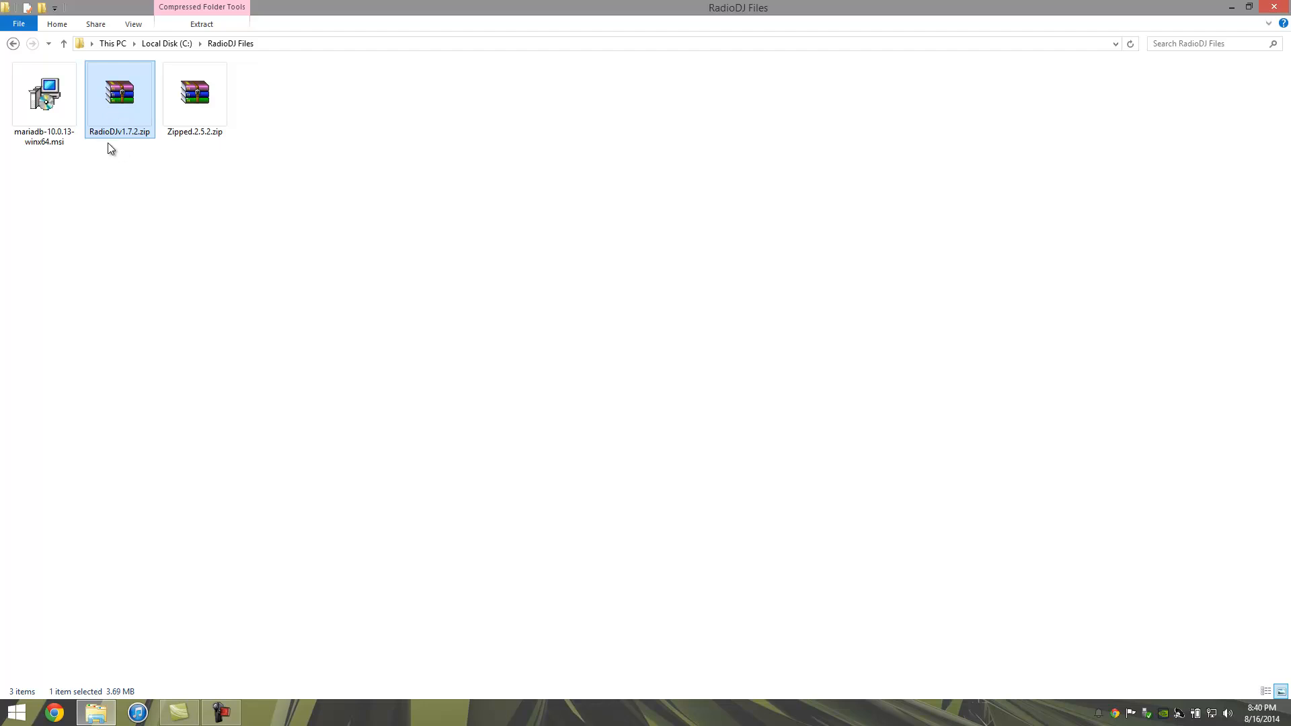
right_click(115, 107)
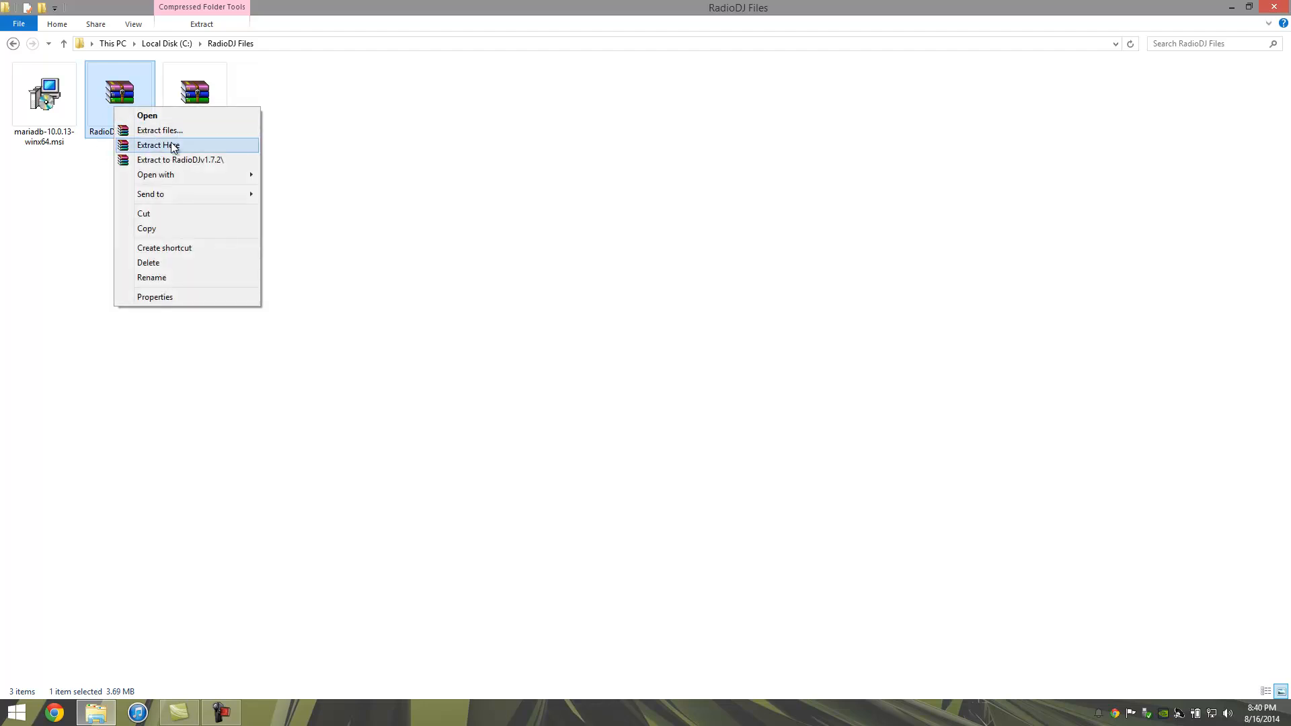
click(183, 160)
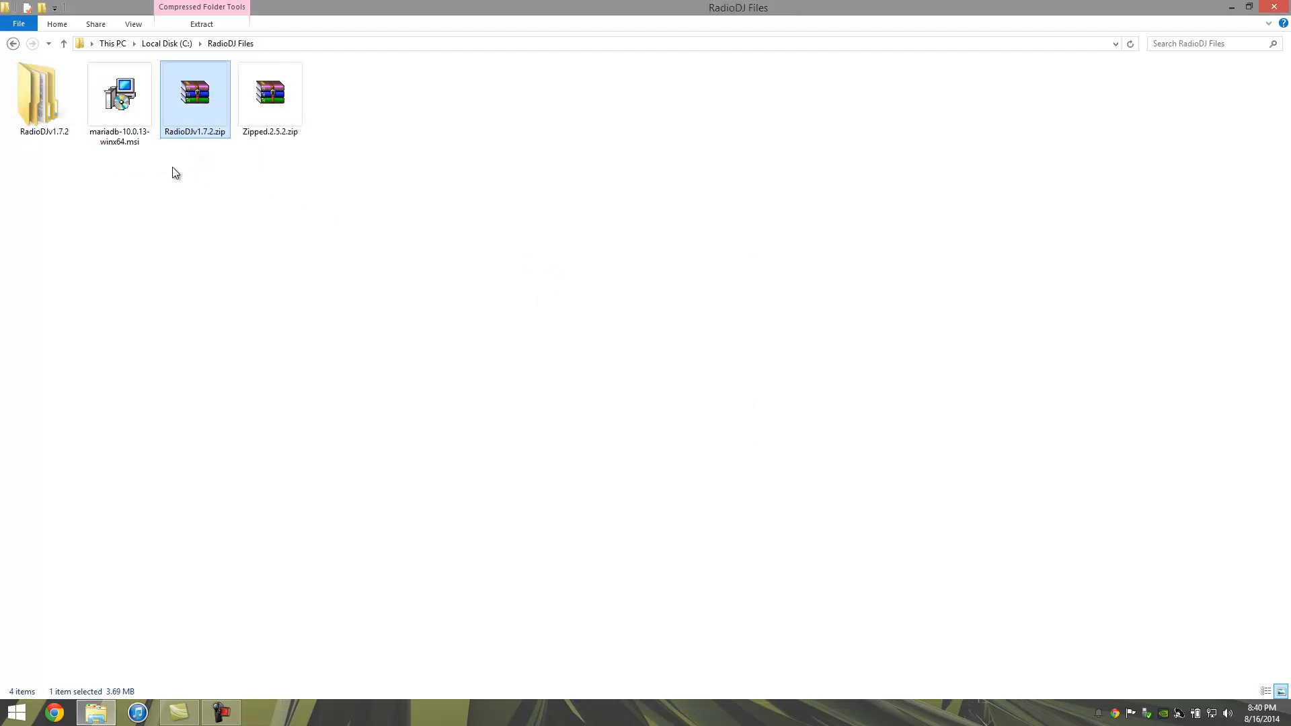
Step: Copy the extracted RadioDJ folder to the root of Local Disk (C:)
double_click(47, 99)
drag(197, 152, 40, 83)
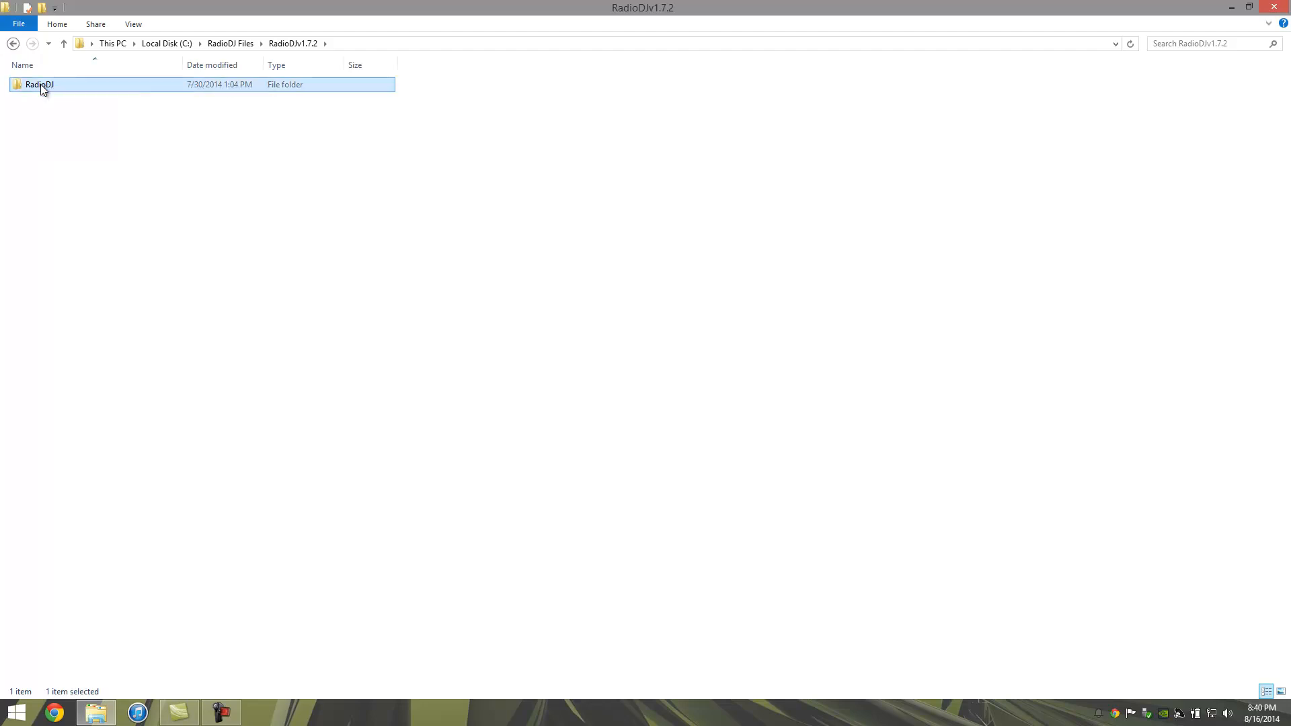
right_click(41, 86)
click(91, 347)
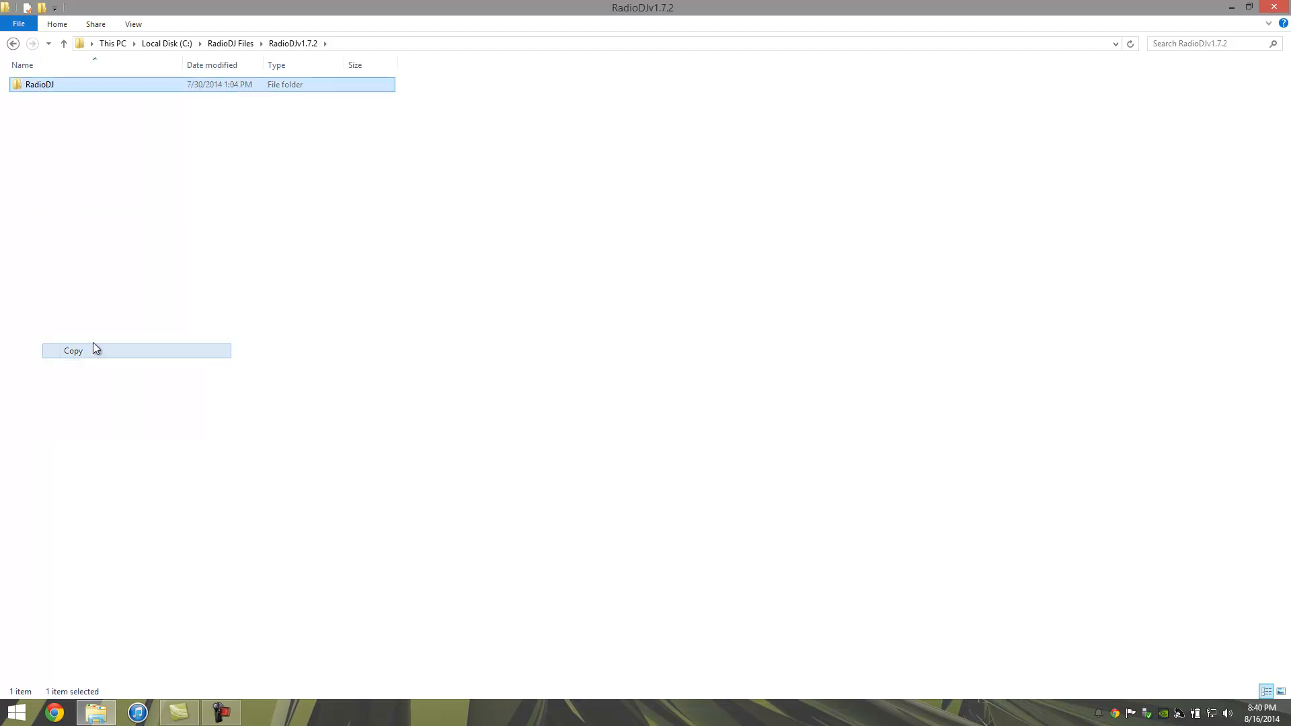
click(165, 44)
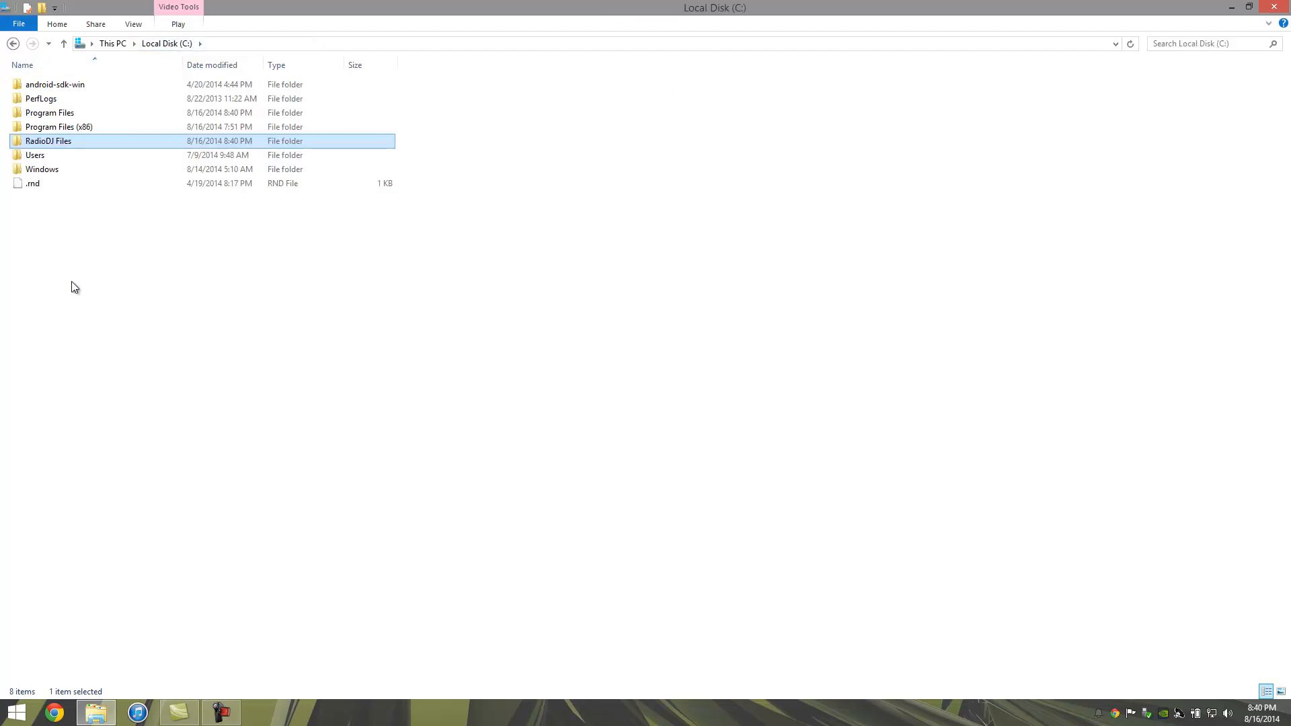
right_click(43, 251)
click(89, 324)
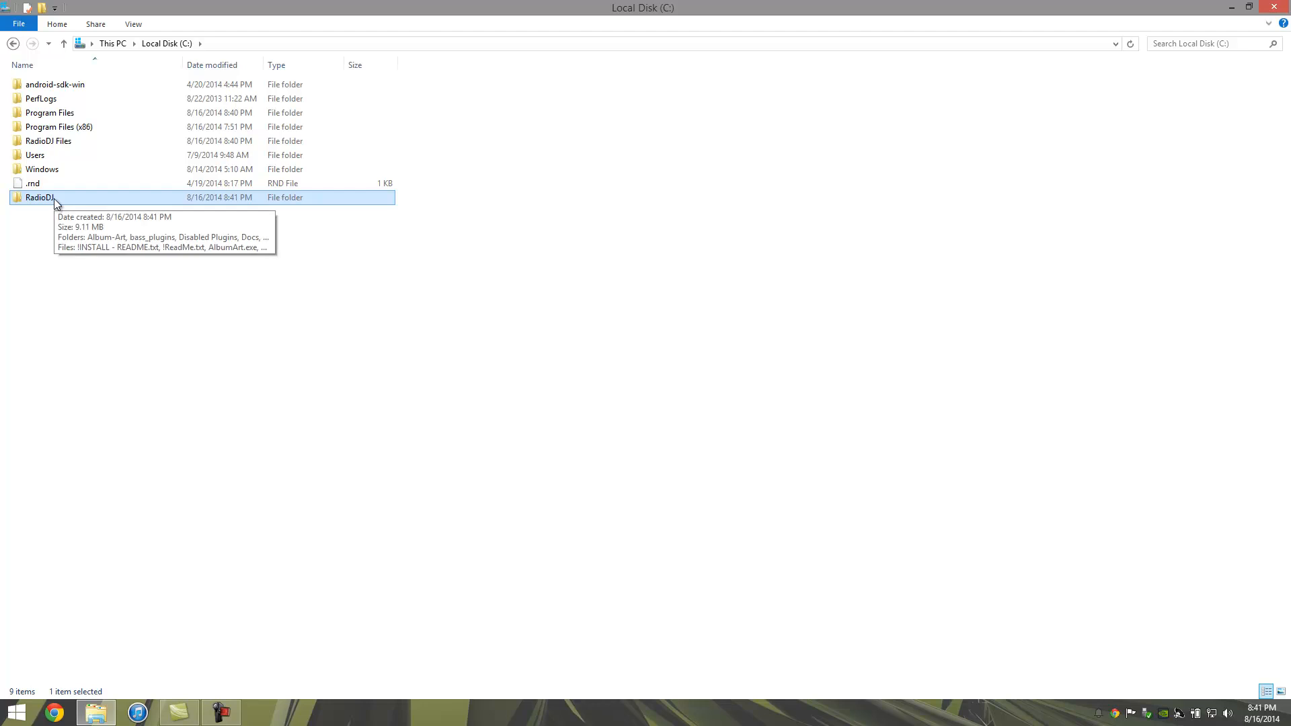
Step: Read the !INSTALL - README.txt notes from C:\RadioDJ in Notepad, then close them
double_click(55, 198)
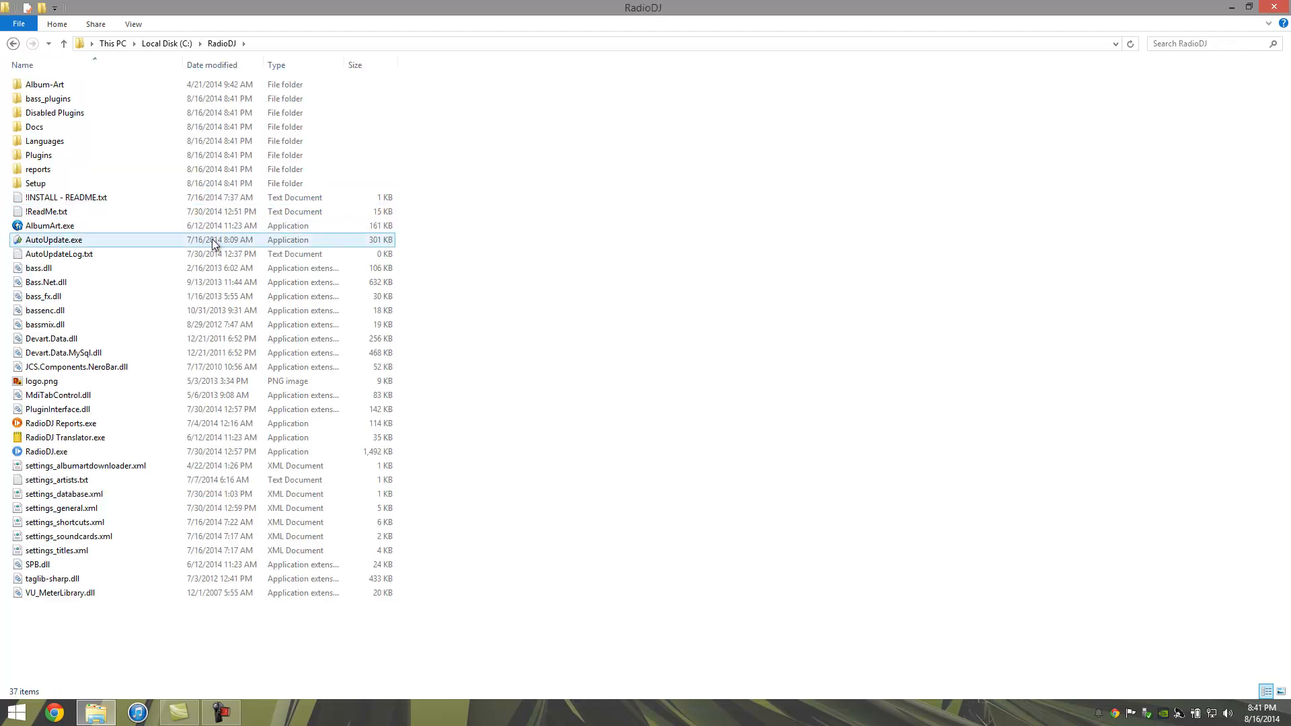
click(96, 200)
double_click(96, 201)
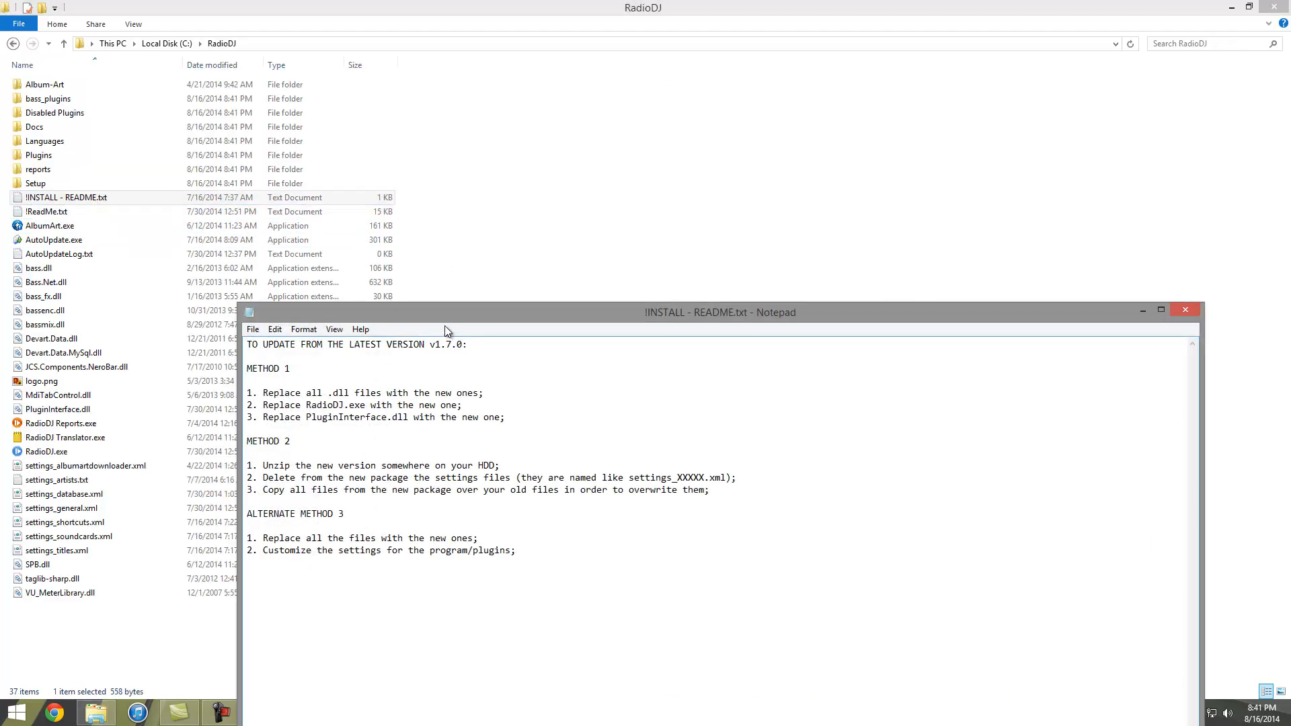
drag(445, 329, 467, 166)
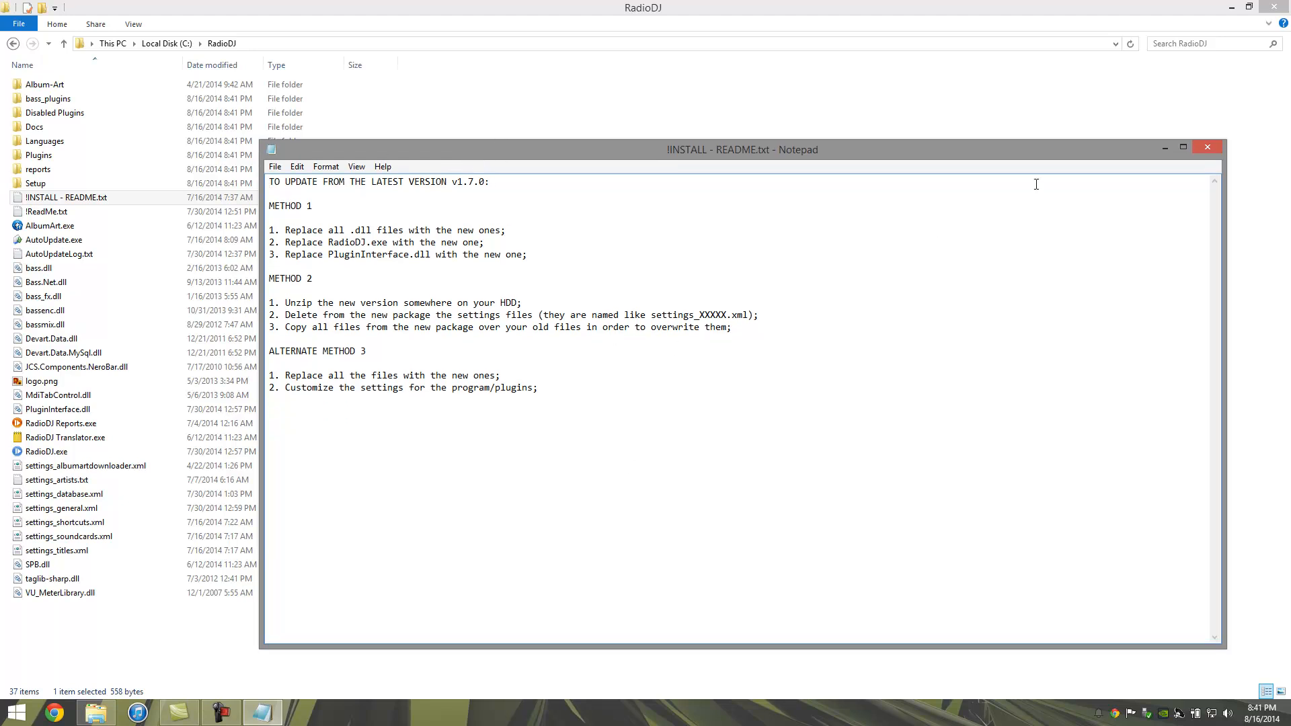
click(1208, 147)
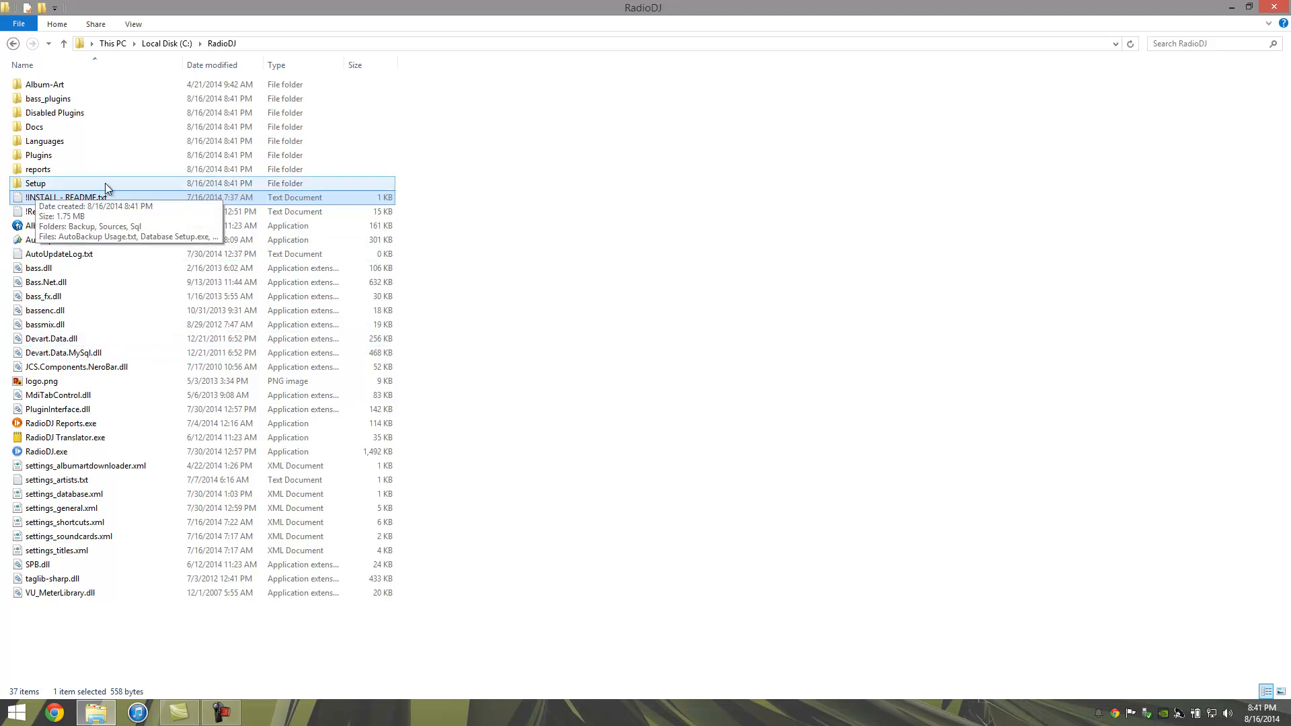
Step: Run Setup\Database Setup.exe, enter the MySQL root password and validate the server connection
double_click(133, 182)
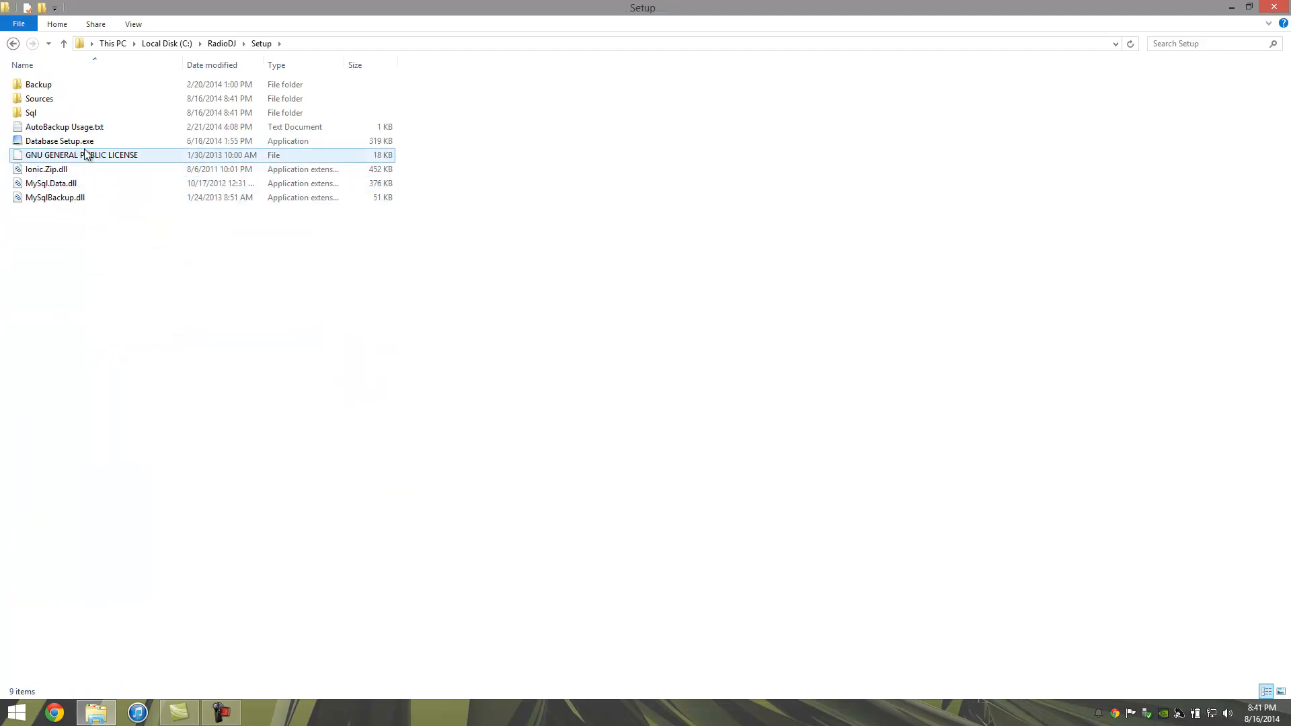
click(67, 146)
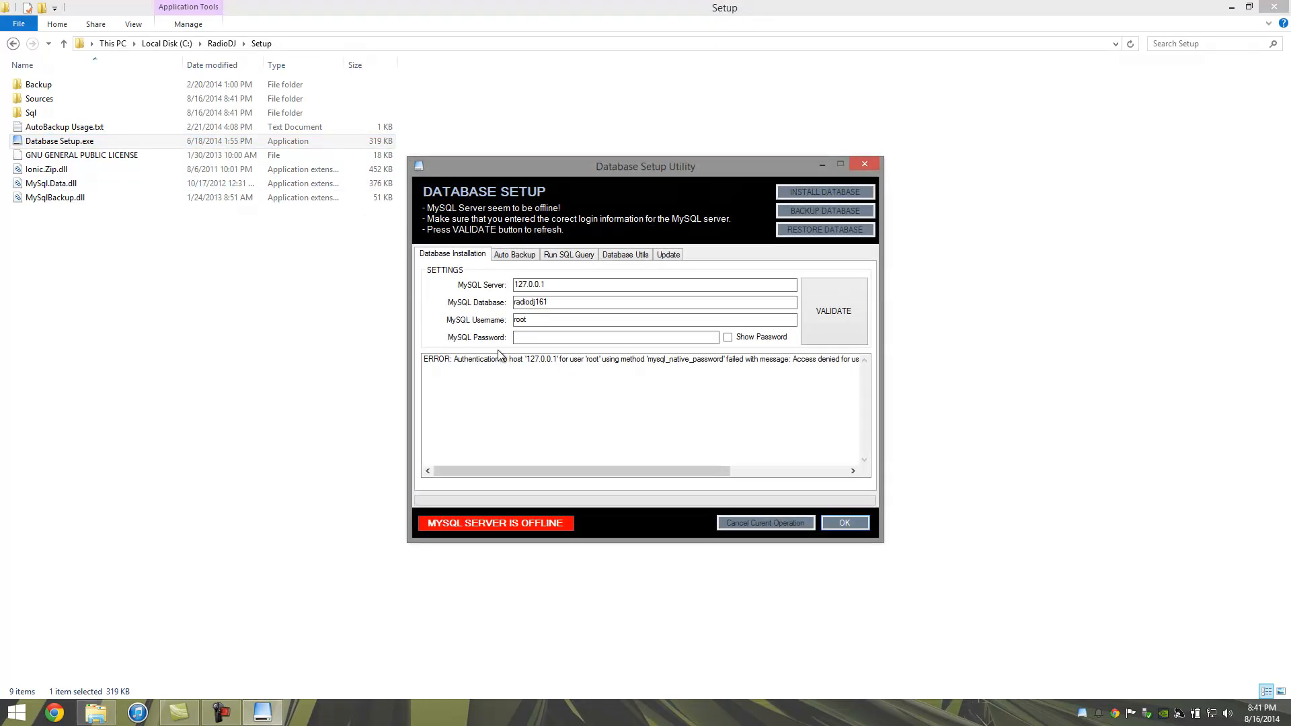
click(544, 331)
text(*******)
click(837, 305)
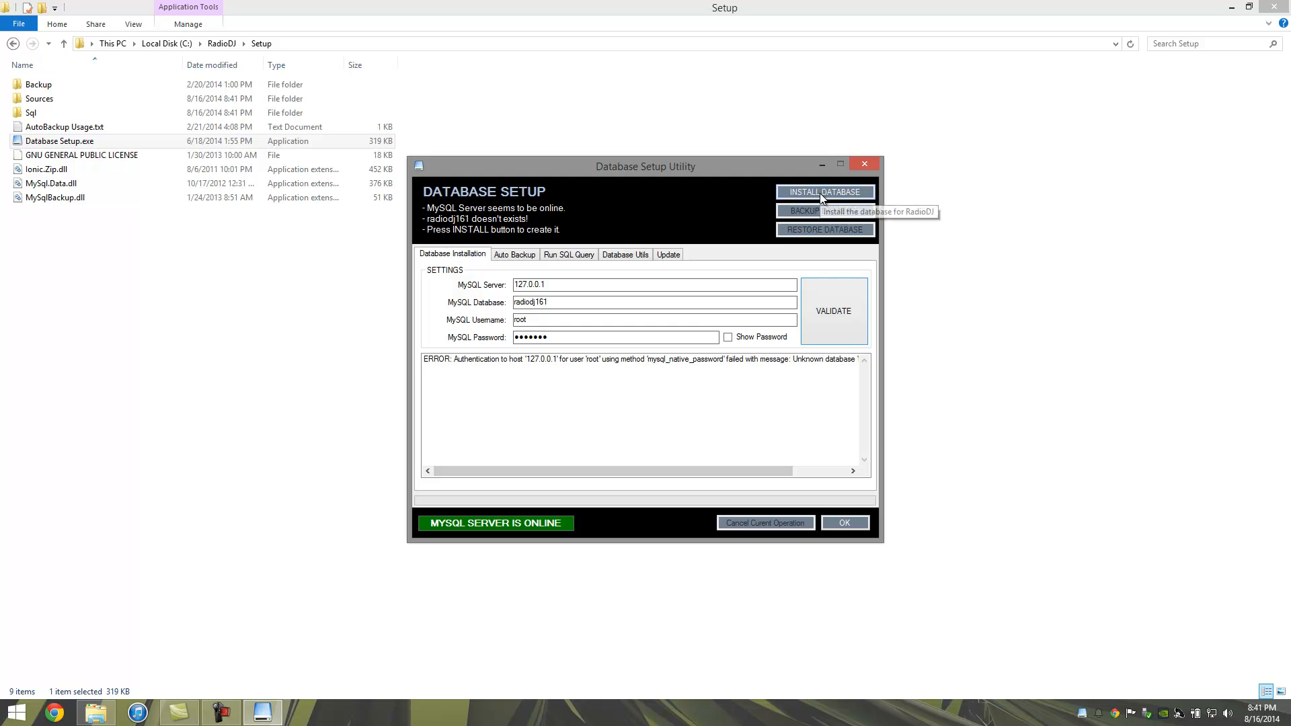
drag(573, 303, 468, 302)
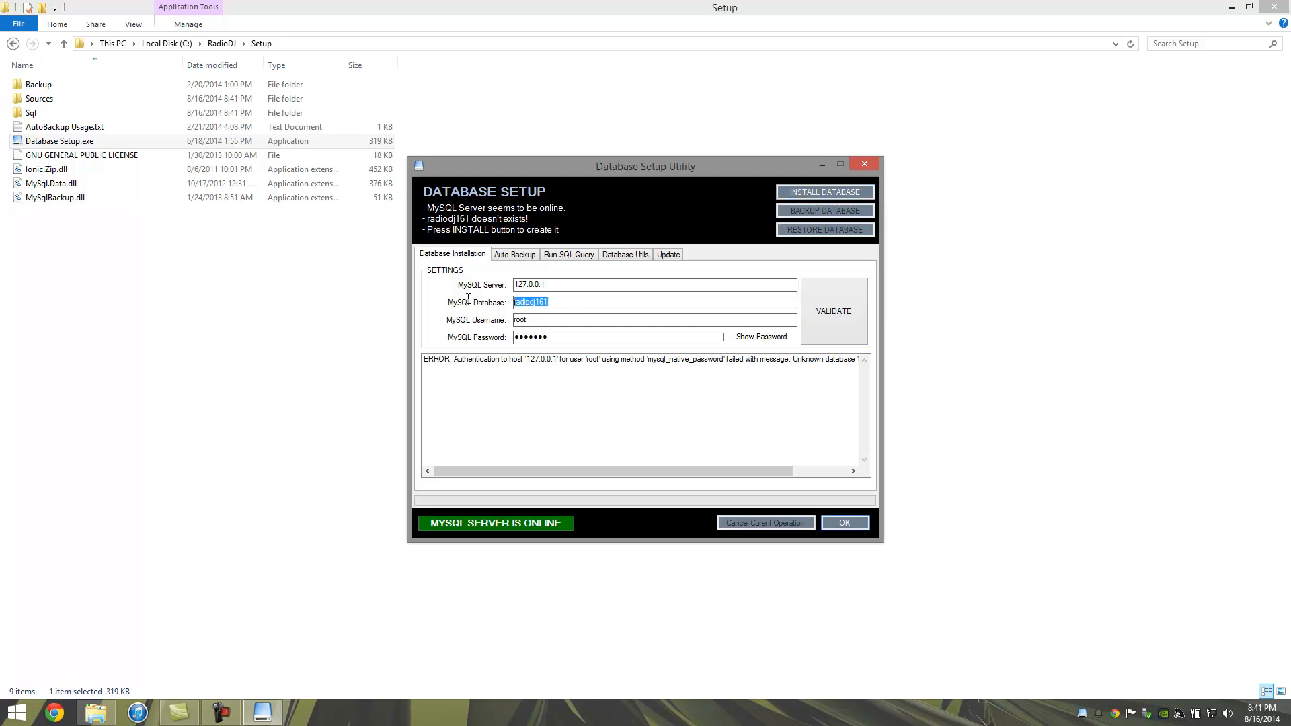
click(573, 302)
Step: Install the radiodj161 database, close the utility and return to C:\RadioDJ
click(798, 196)
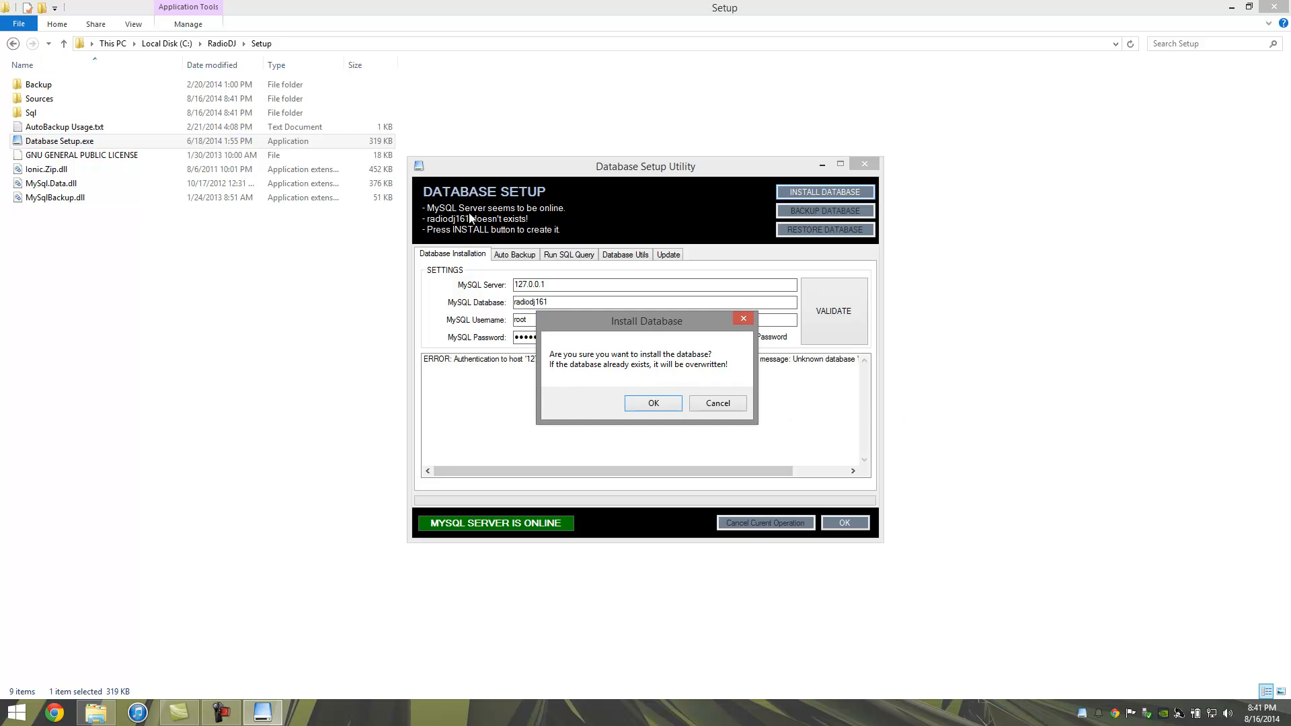
click(665, 403)
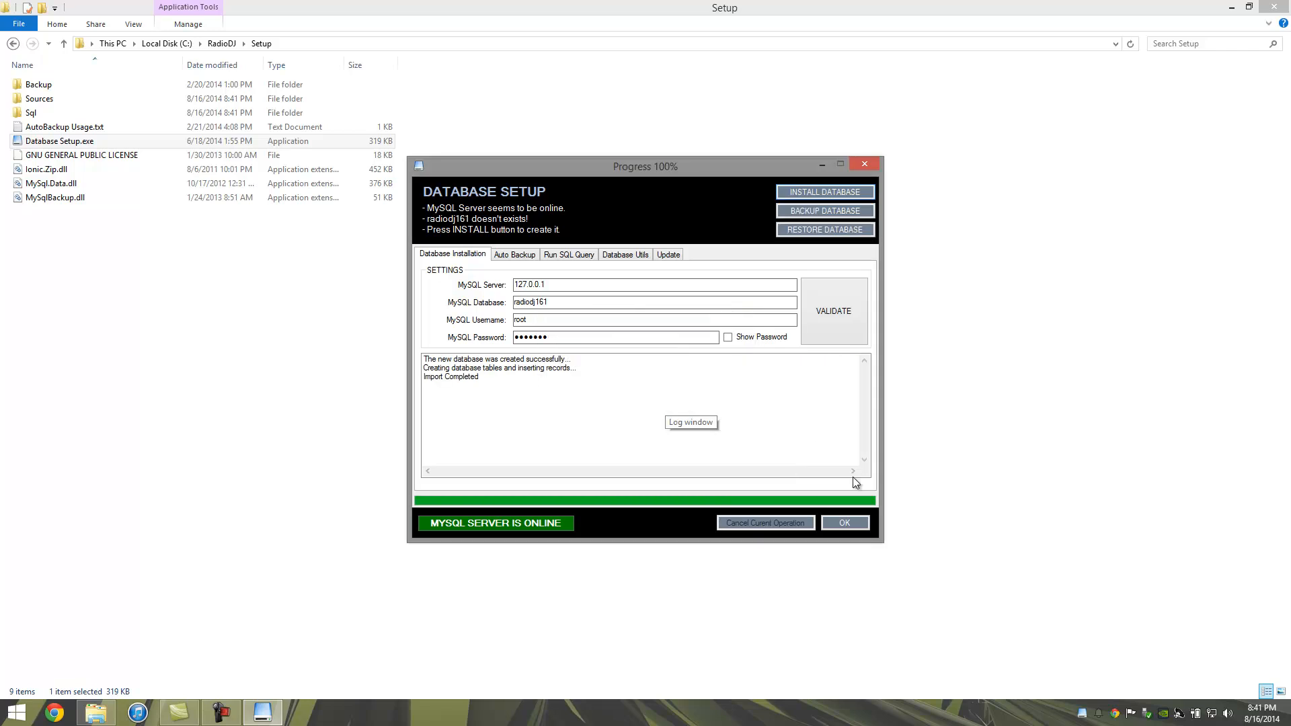
click(844, 523)
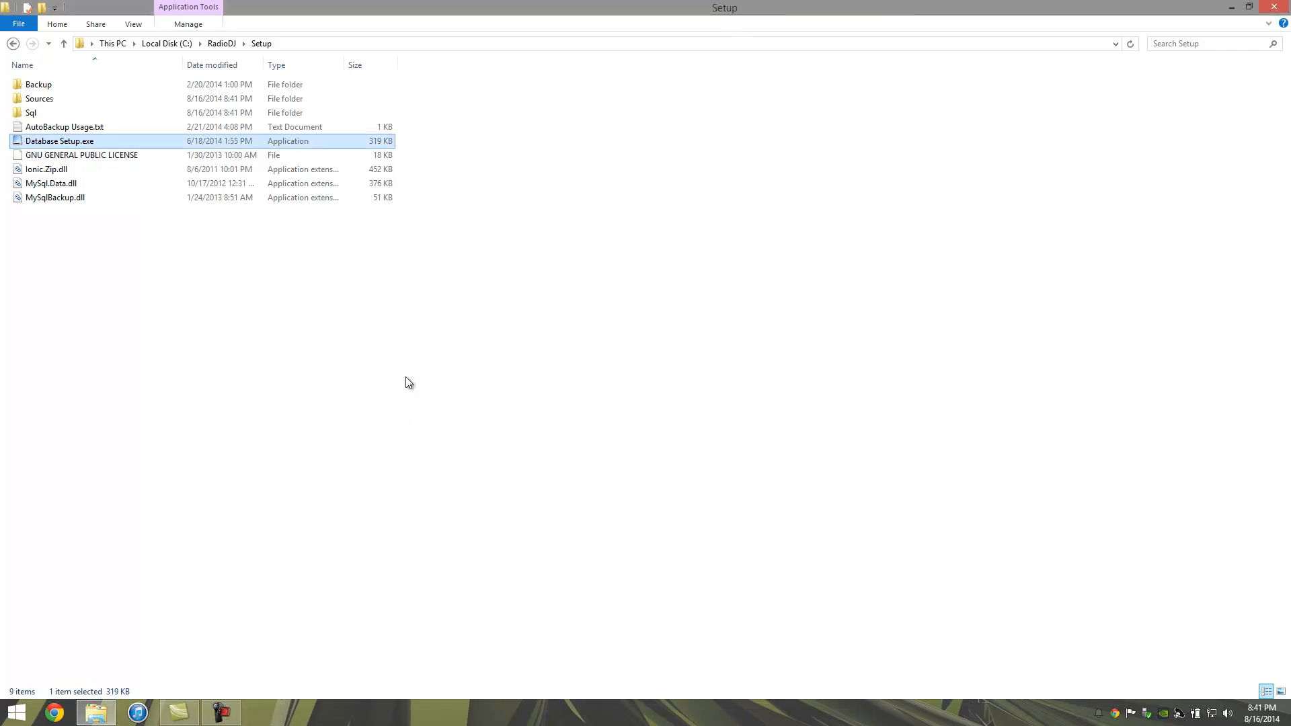
click(221, 43)
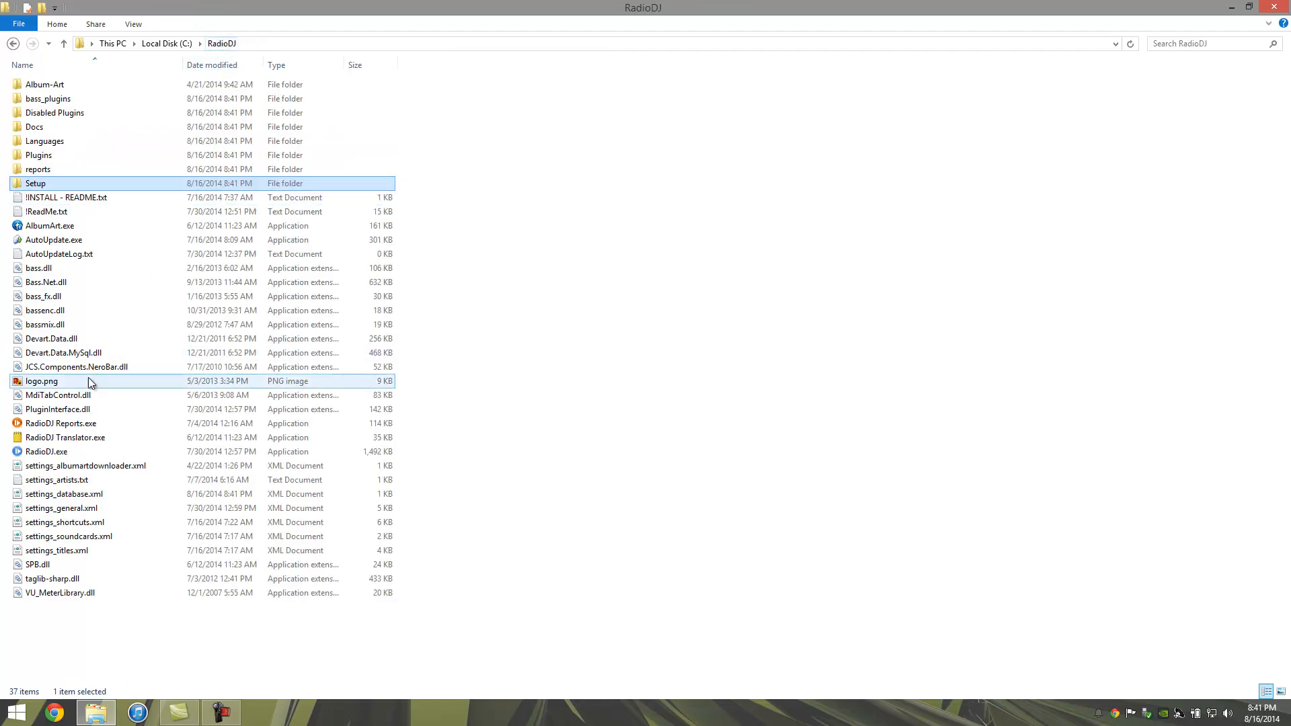
Step: Launch RadioDJ.exe, maximize the v1.7.2.0 window, then begin quitting it
double_click(65, 453)
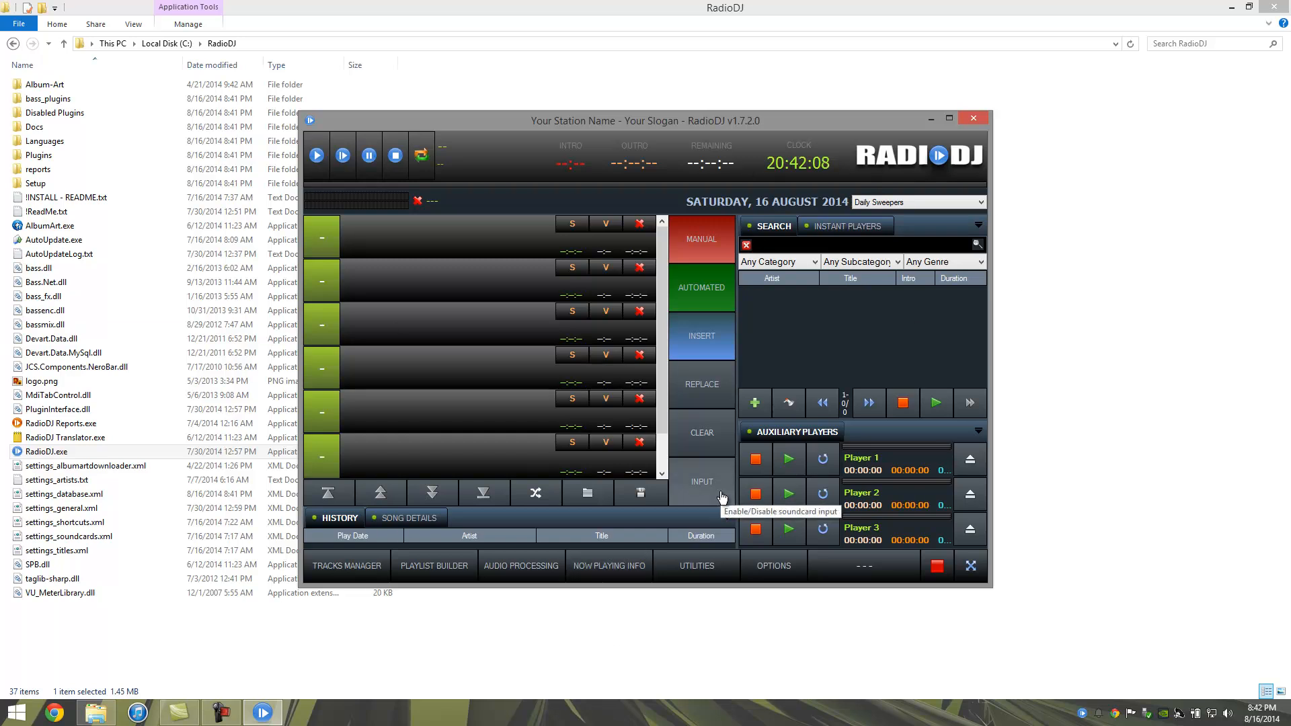
click(949, 118)
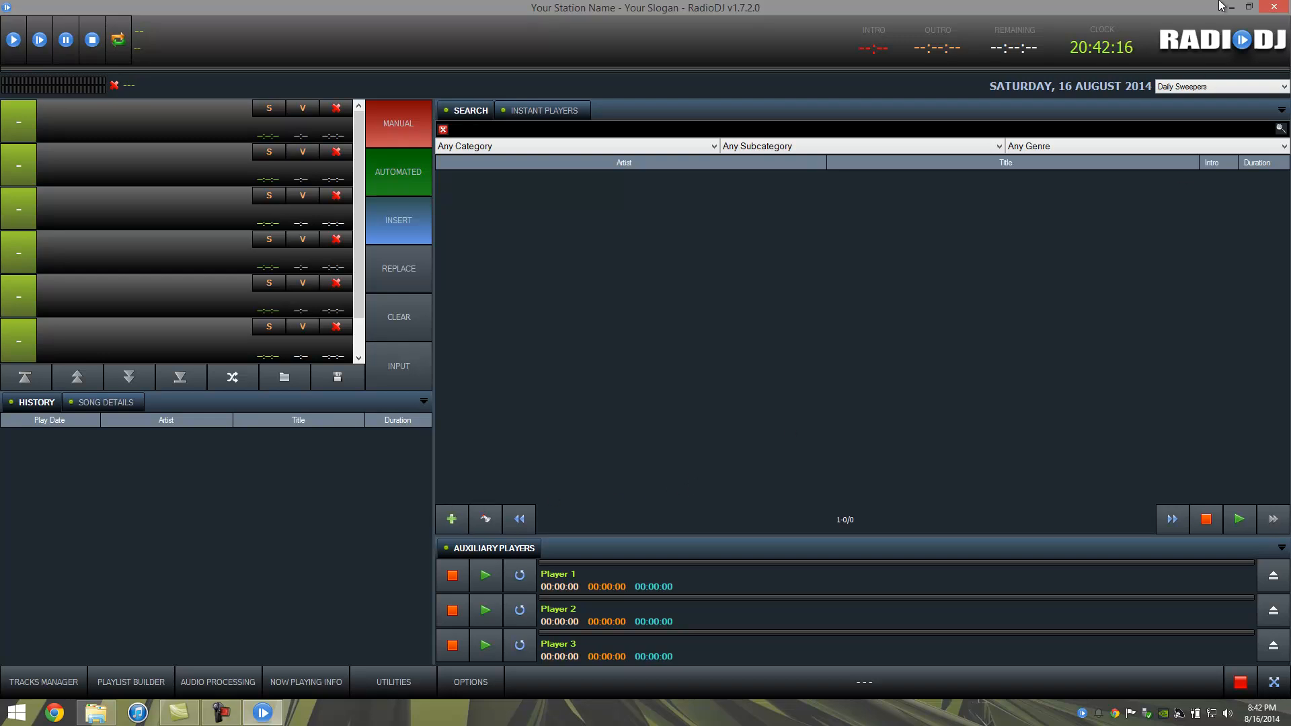
click(1274, 6)
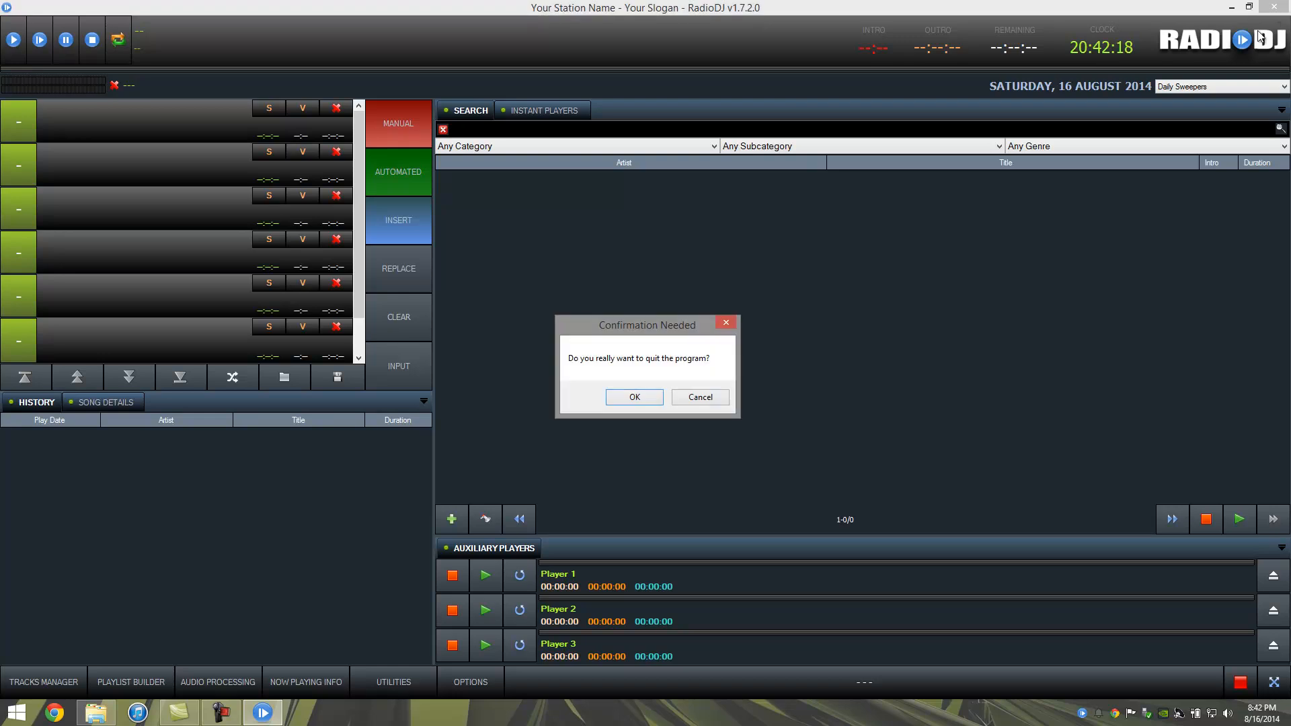
Step: Confirm quitting RadioDJ and extract Zipped.2.5.2.zip in RadioDJ Files into a Zipped.2.5.2 folder
click(655, 398)
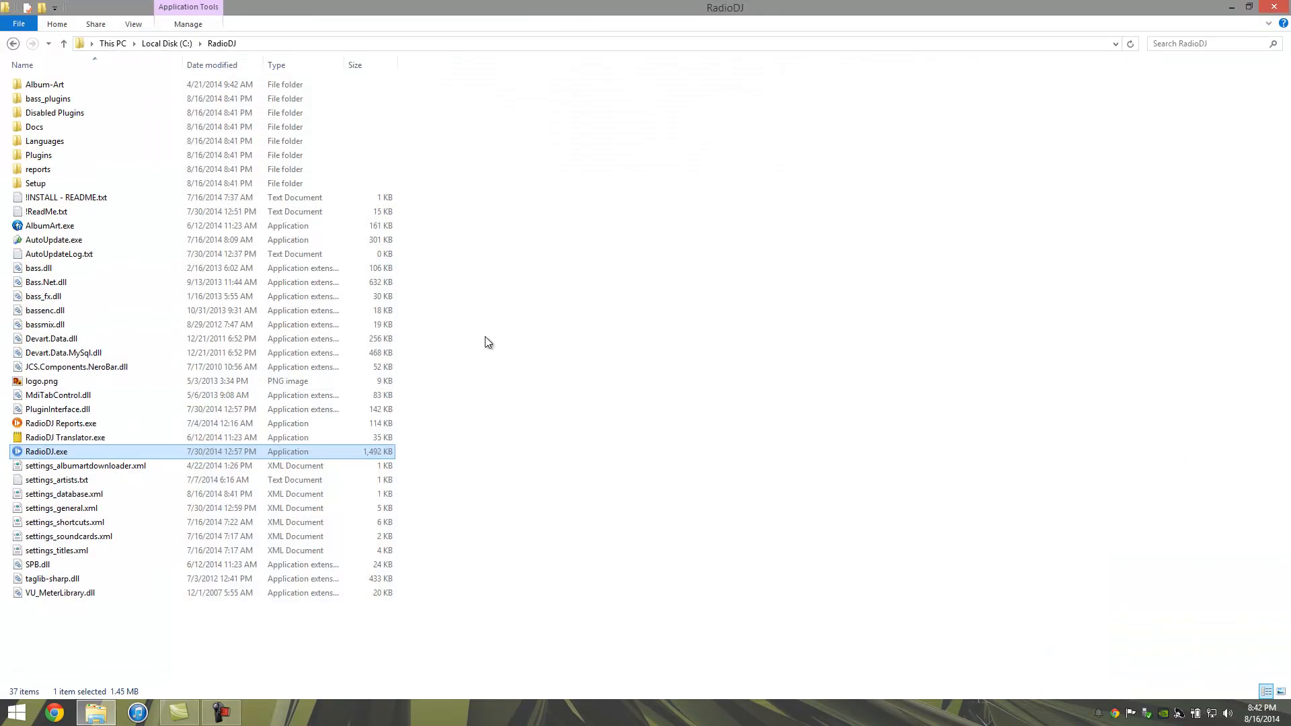
click(179, 42)
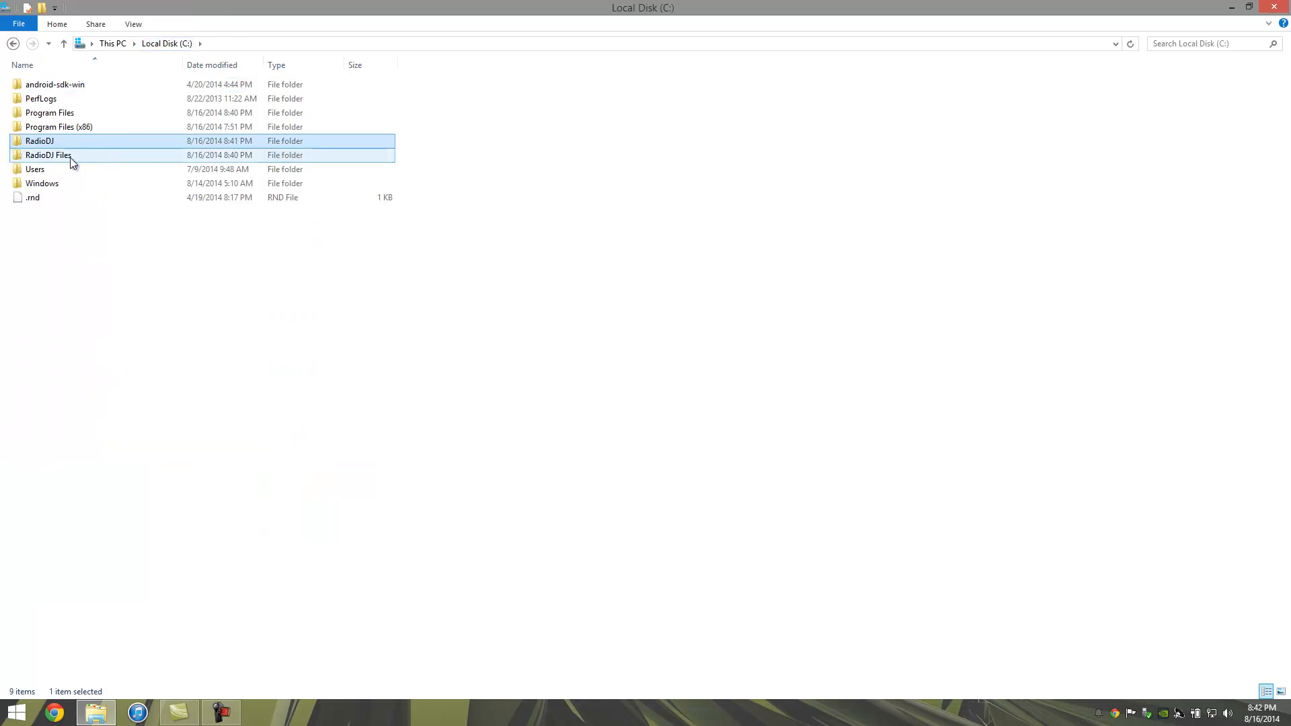
double_click(58, 158)
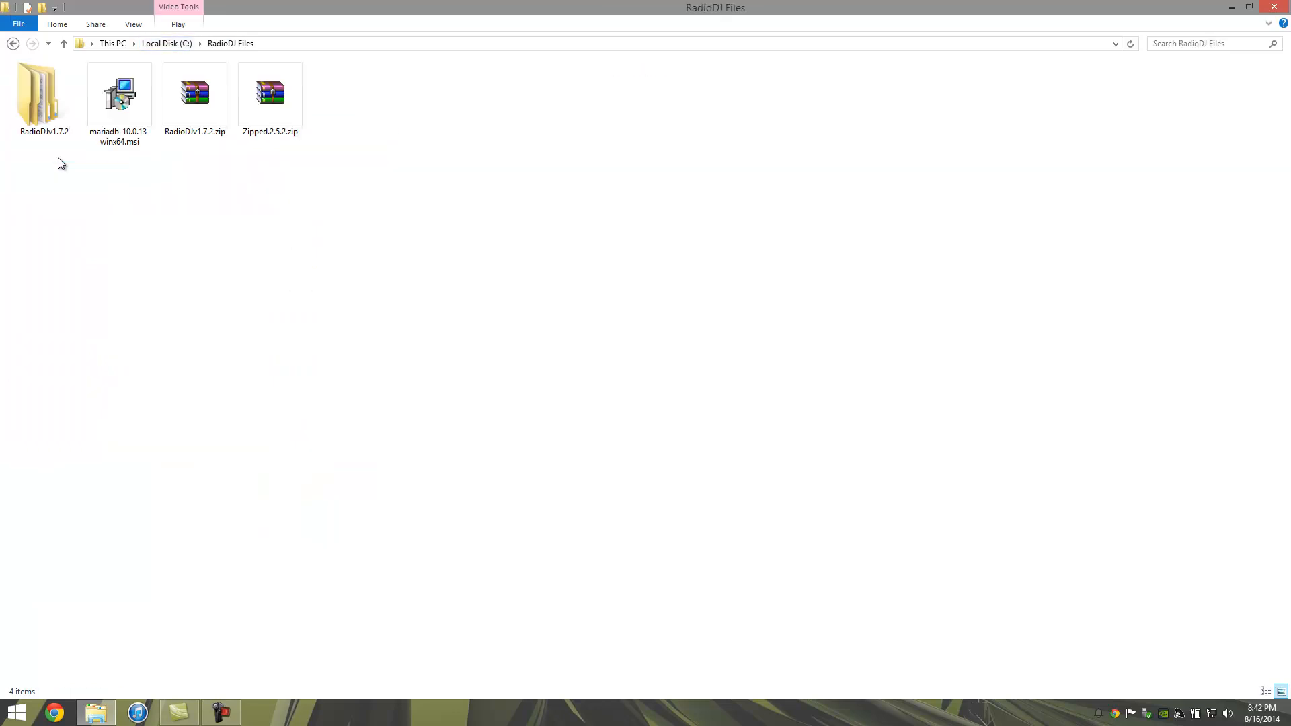
click(286, 107)
right_click(287, 107)
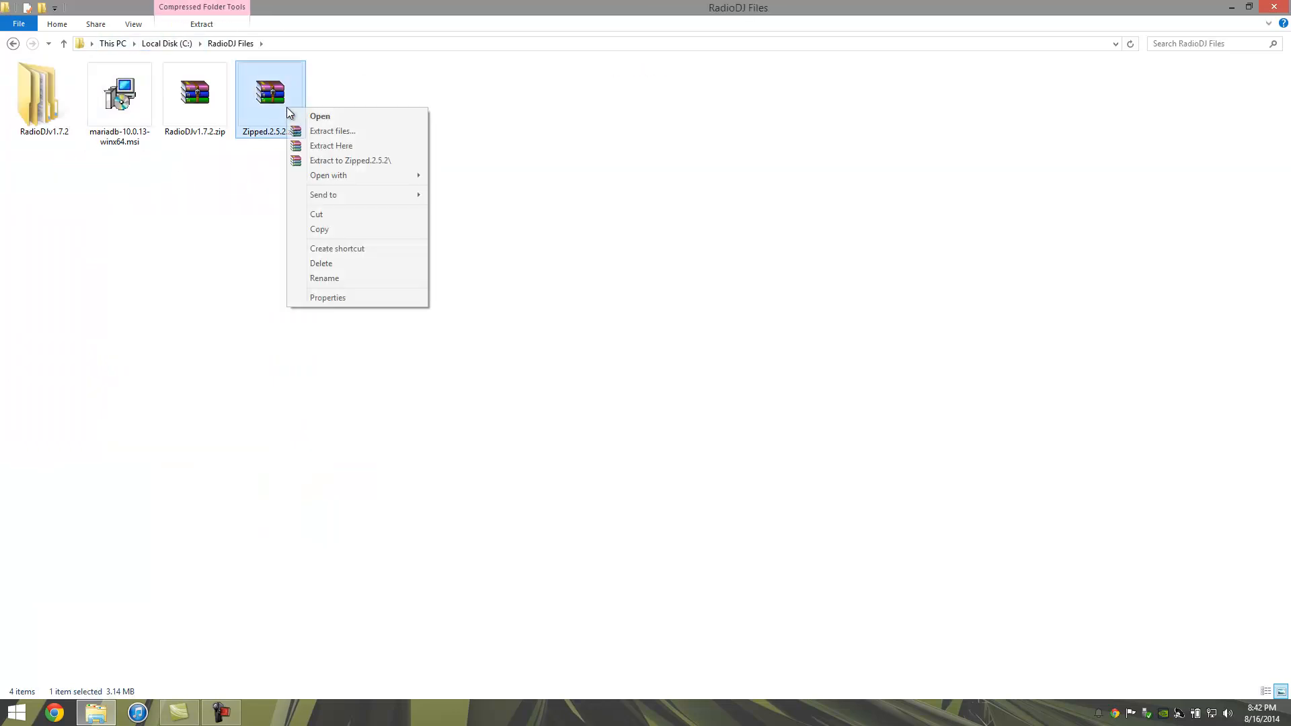
click(377, 164)
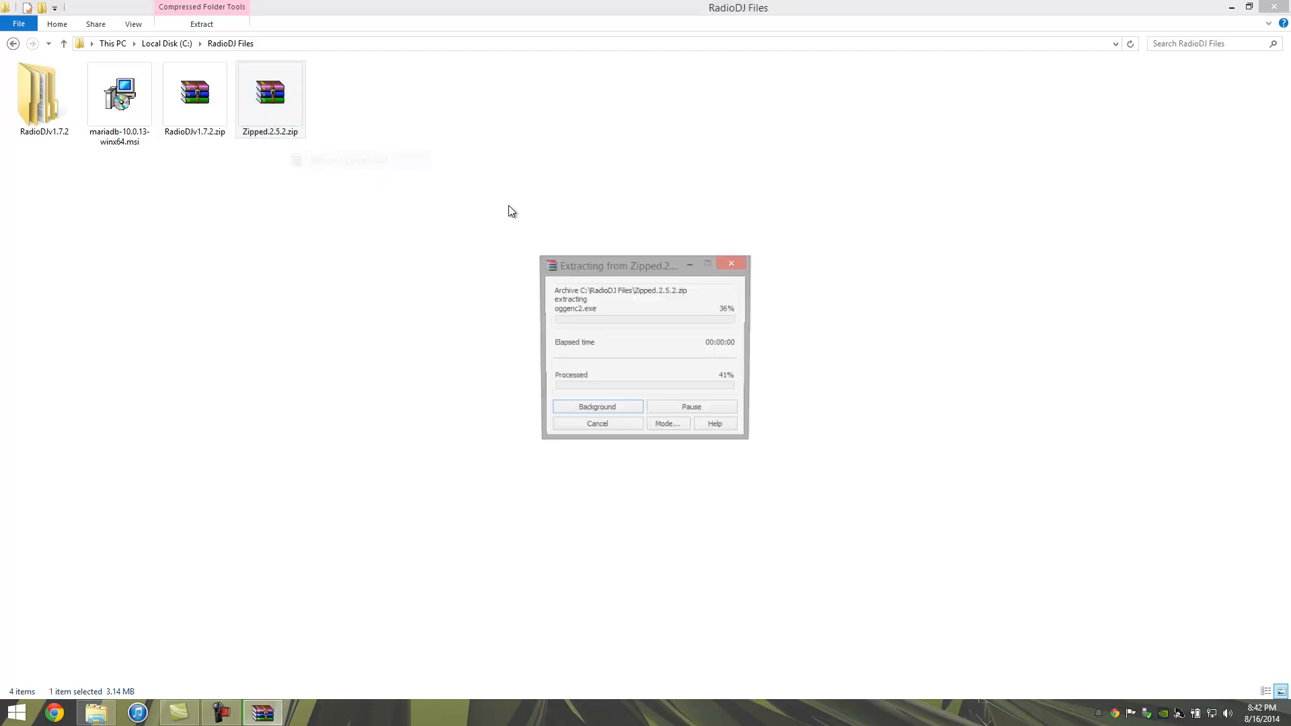
Step: Copy the Plugins folder and bassenc.dll from the Zipped.2.5.2 root folder
double_click(119, 94)
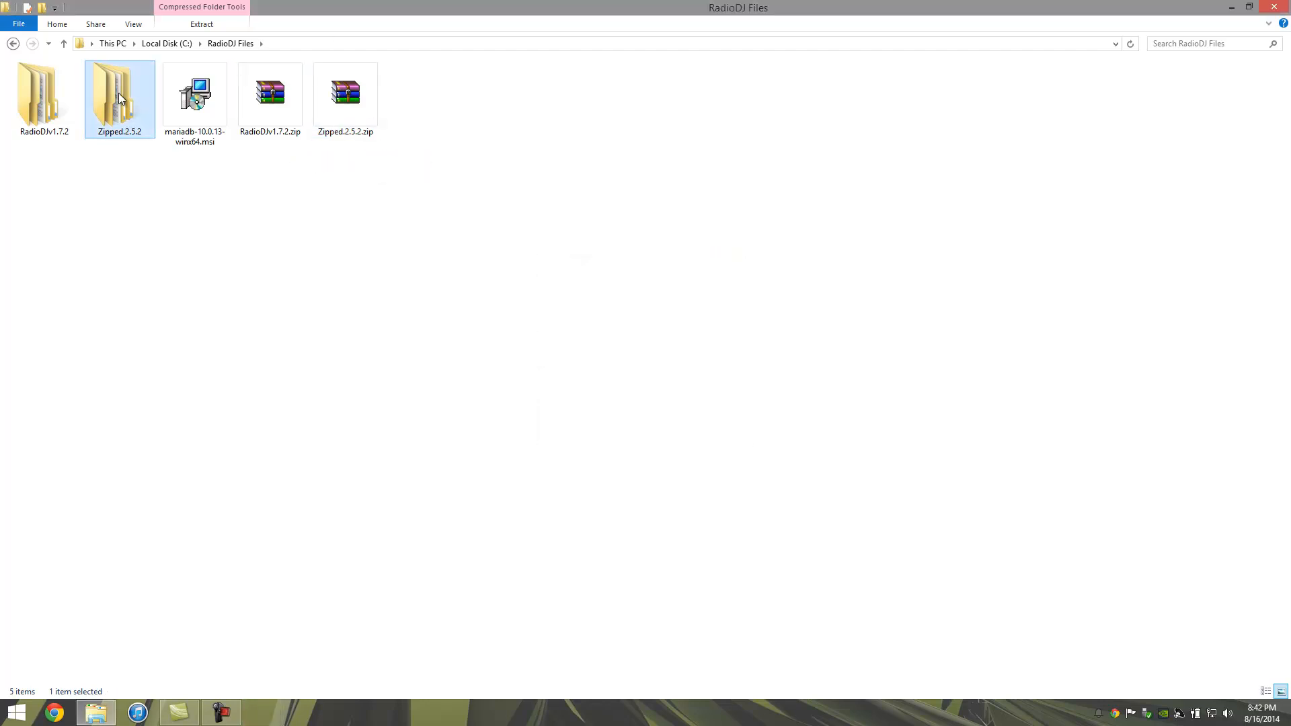
double_click(107, 89)
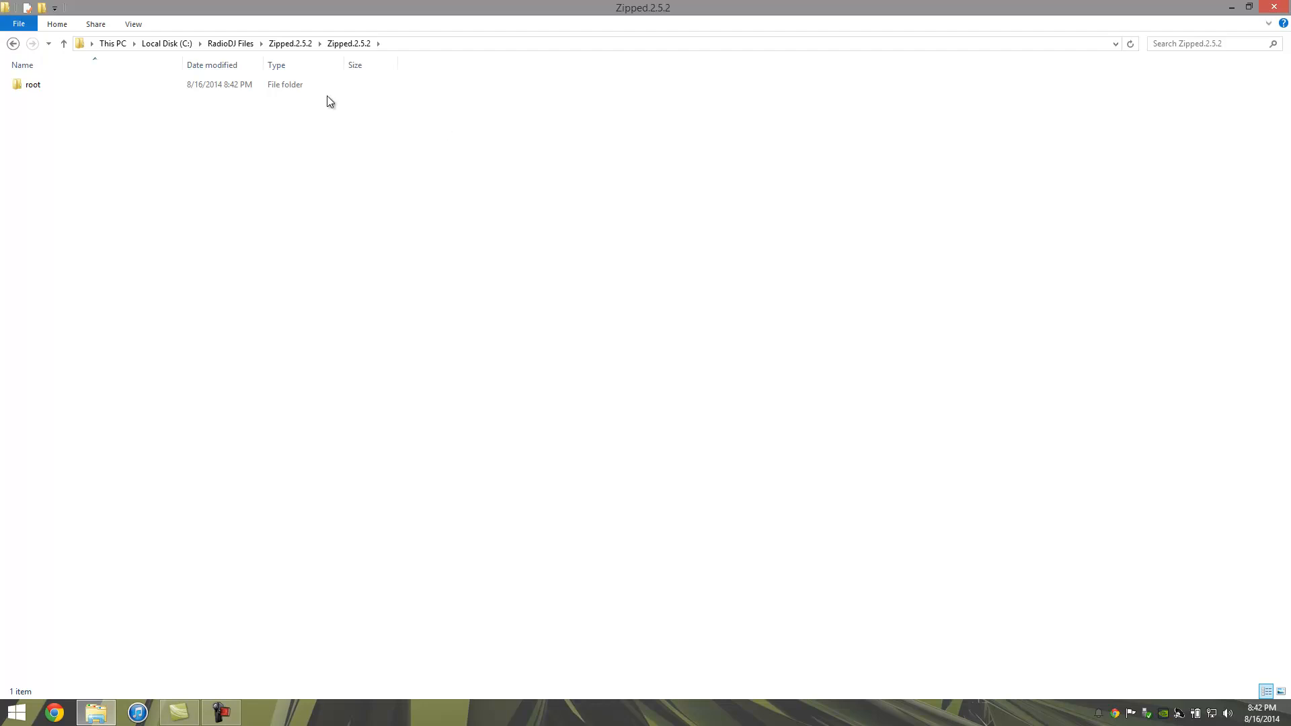
double_click(217, 84)
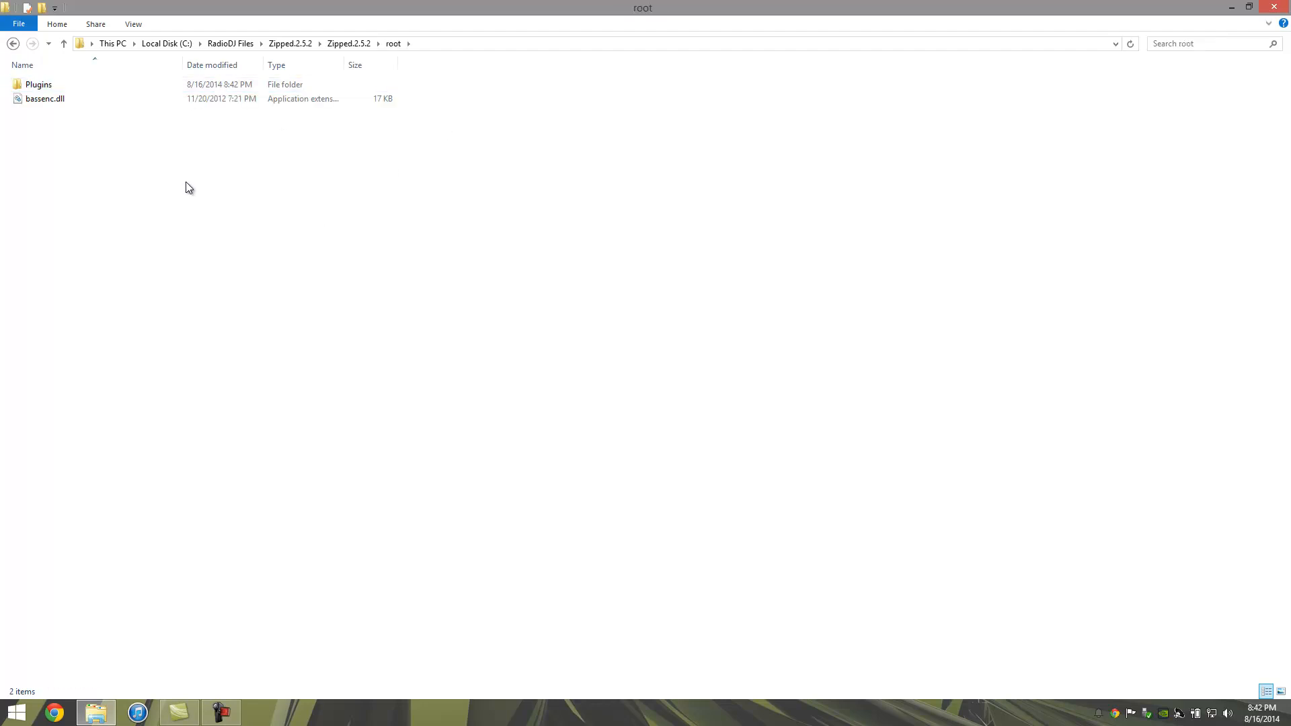
drag(119, 135, 54, 87)
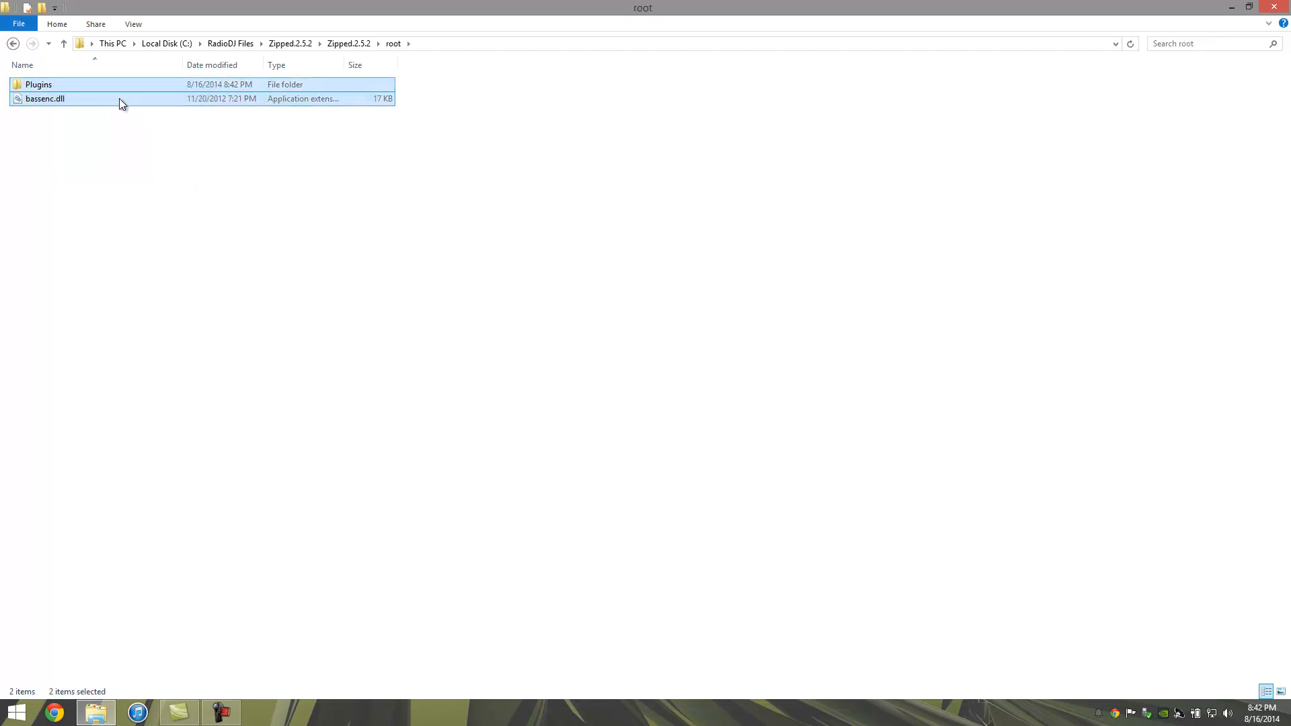
right_click(78, 95)
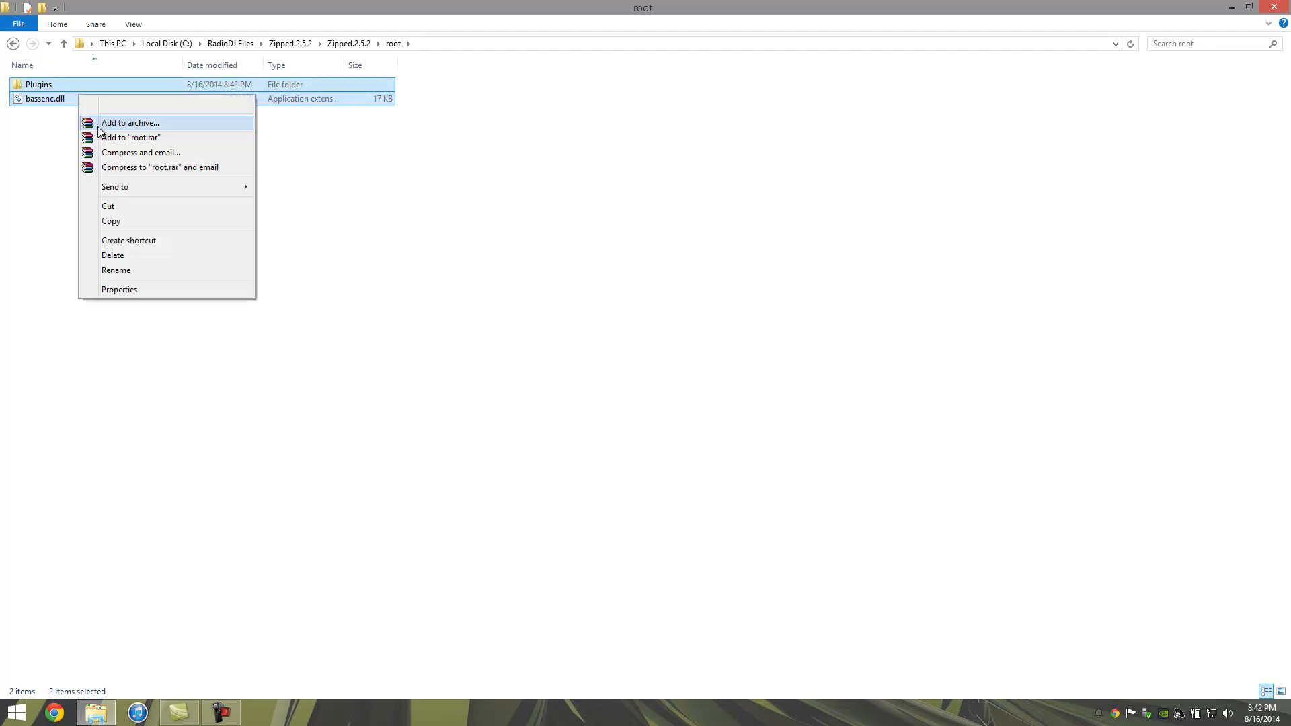
click(127, 224)
click(349, 43)
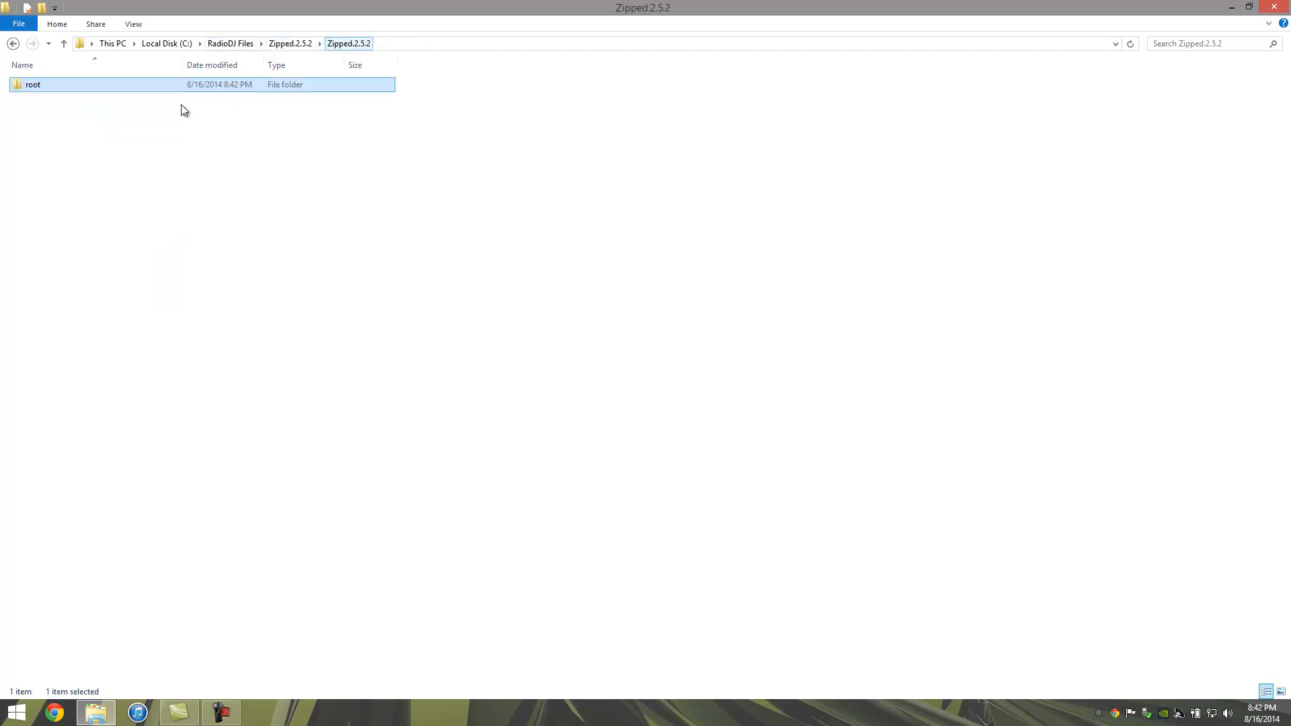
double_click(70, 85)
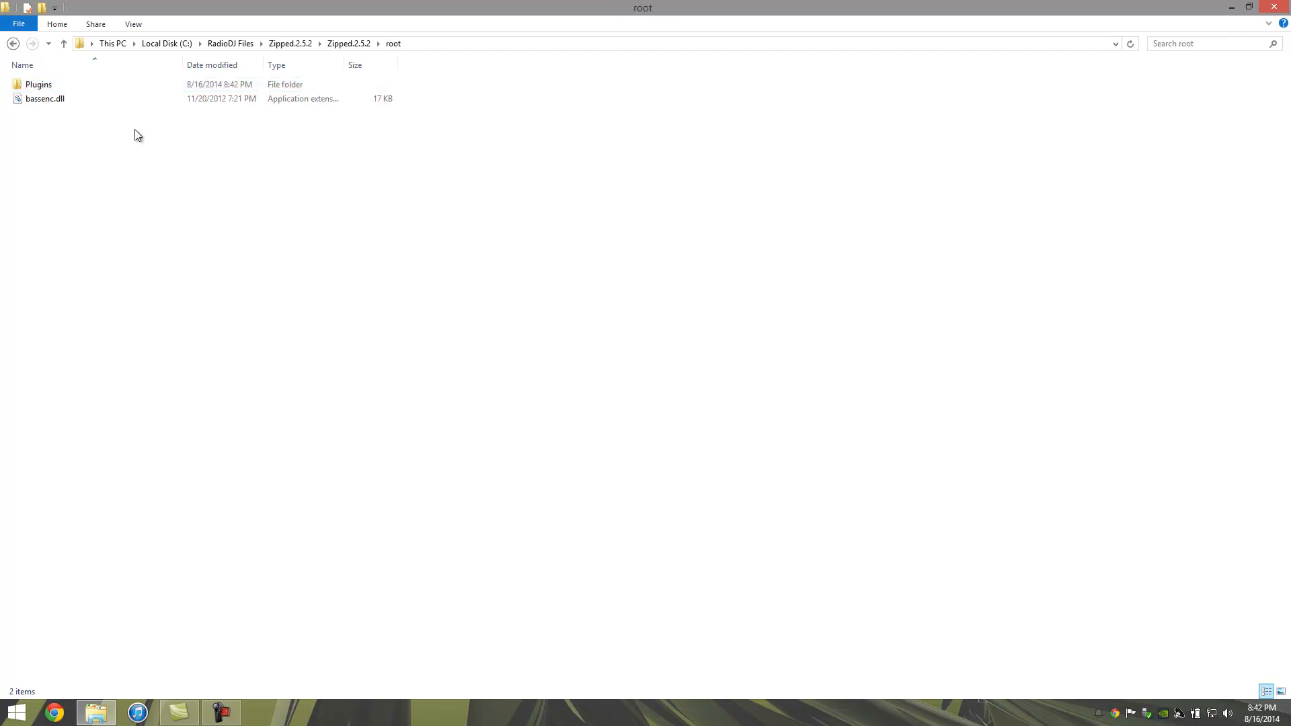
drag(252, 191, 60, 81)
right_click(59, 81)
click(117, 257)
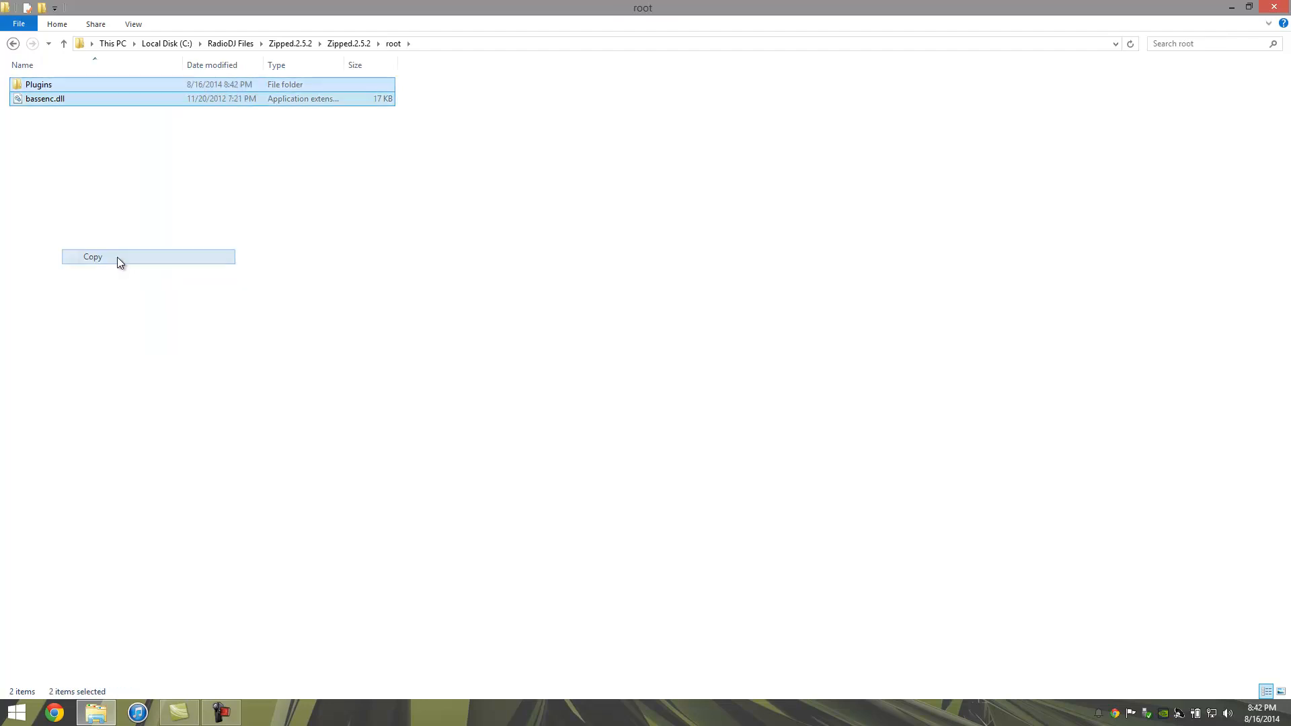
Step: Paste them into C:\RadioDJ, replacing the older bassenc.dll
click(175, 43)
double_click(41, 141)
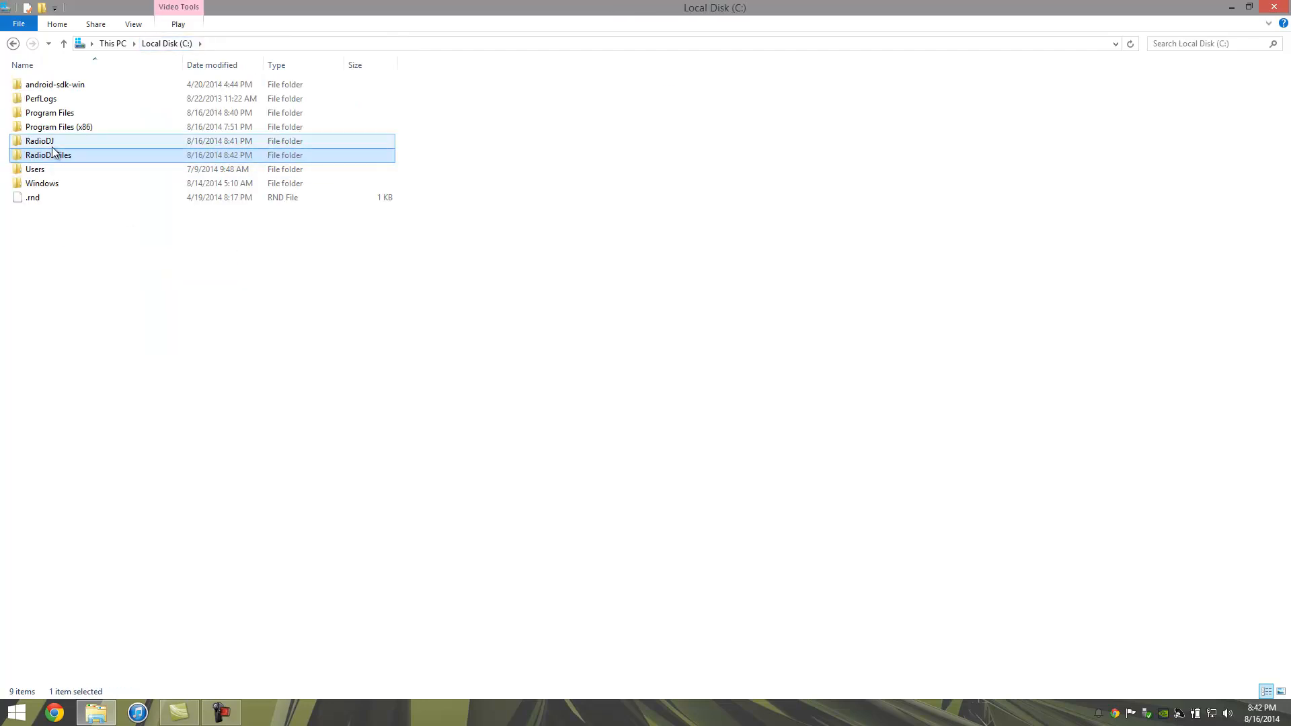
right_click(612, 270)
click(660, 366)
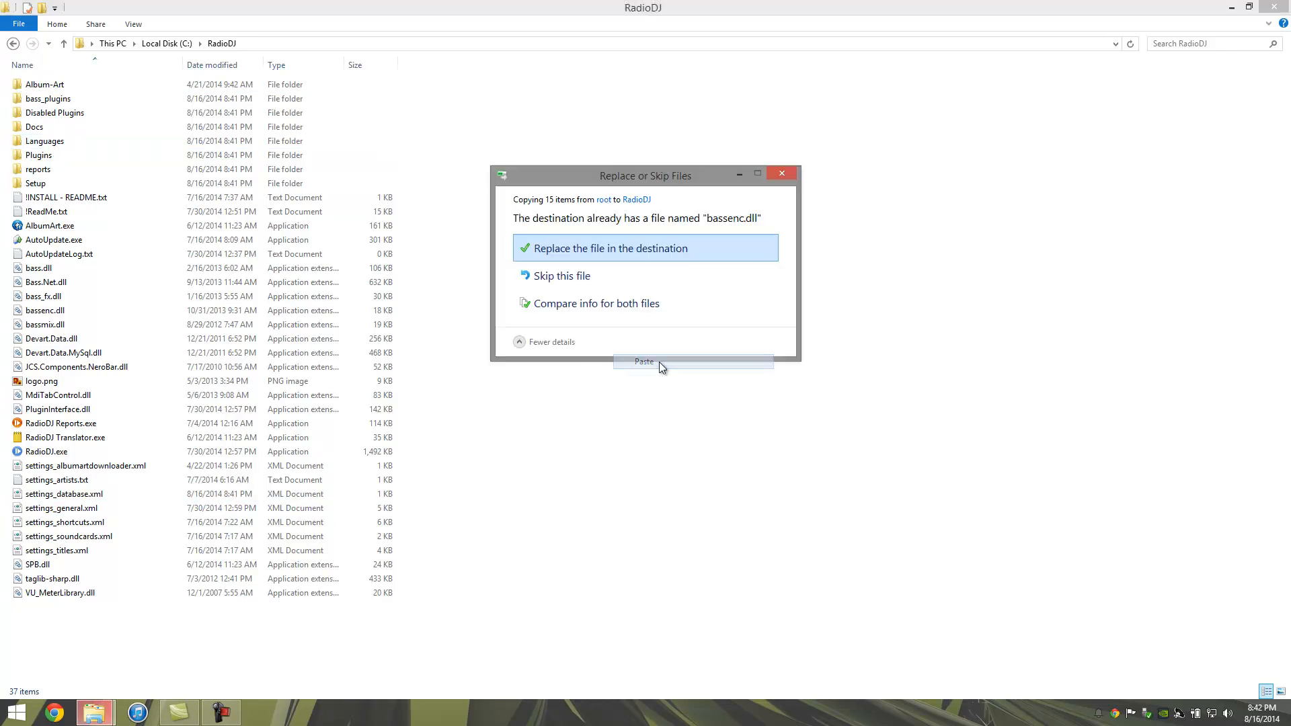
click(607, 250)
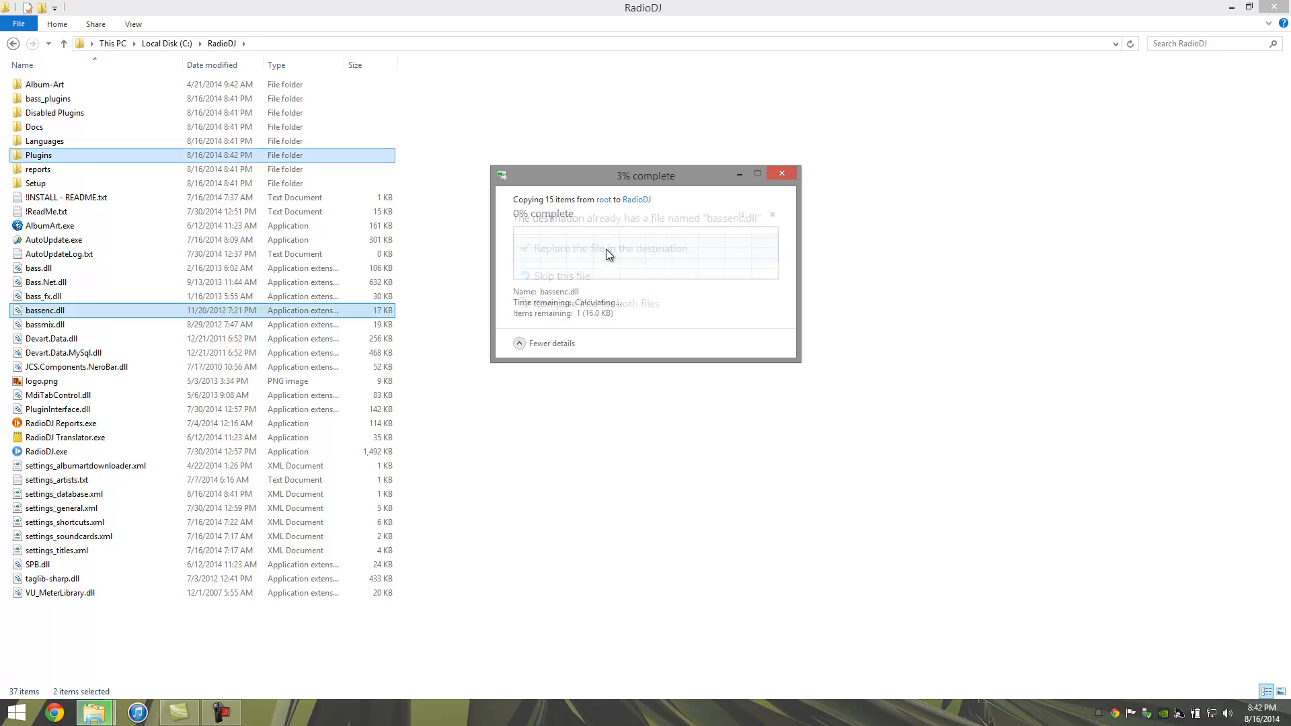
Step: Relaunch RadioDJ.exe maximized and show the empty ALTACAST encoder list
click(133, 451)
double_click(132, 450)
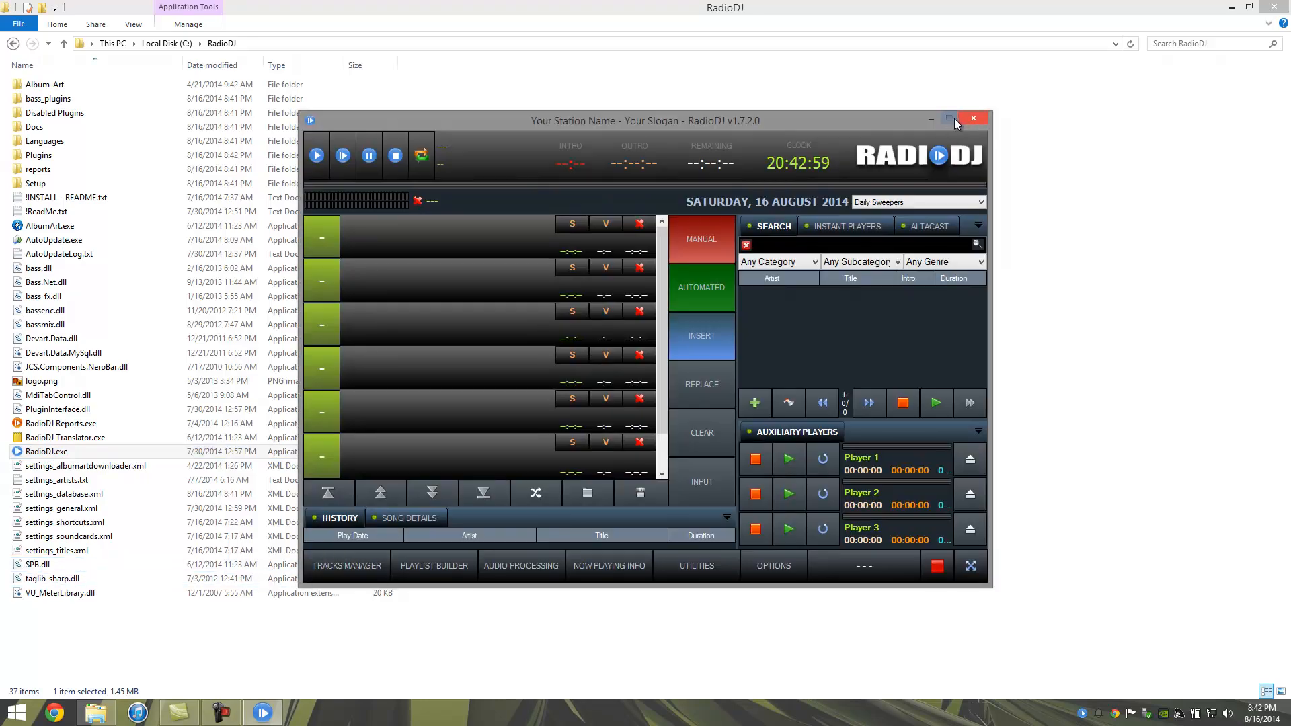
click(949, 118)
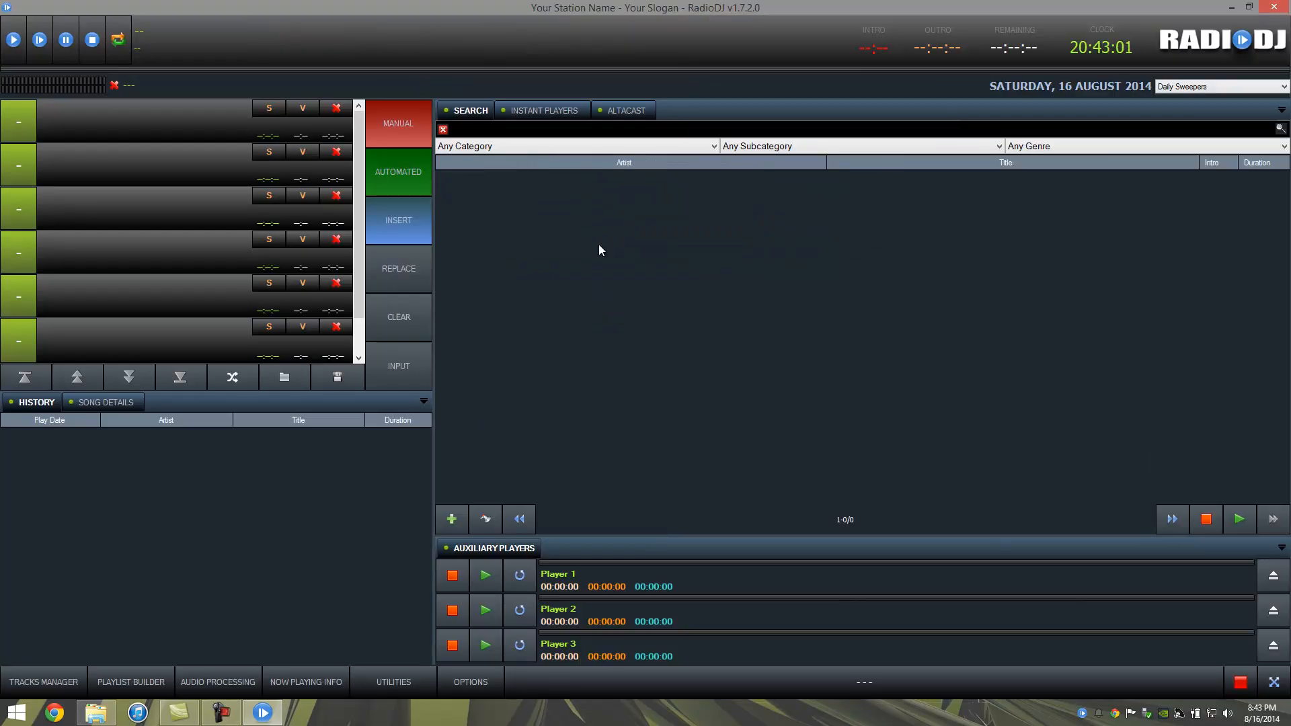
click(631, 114)
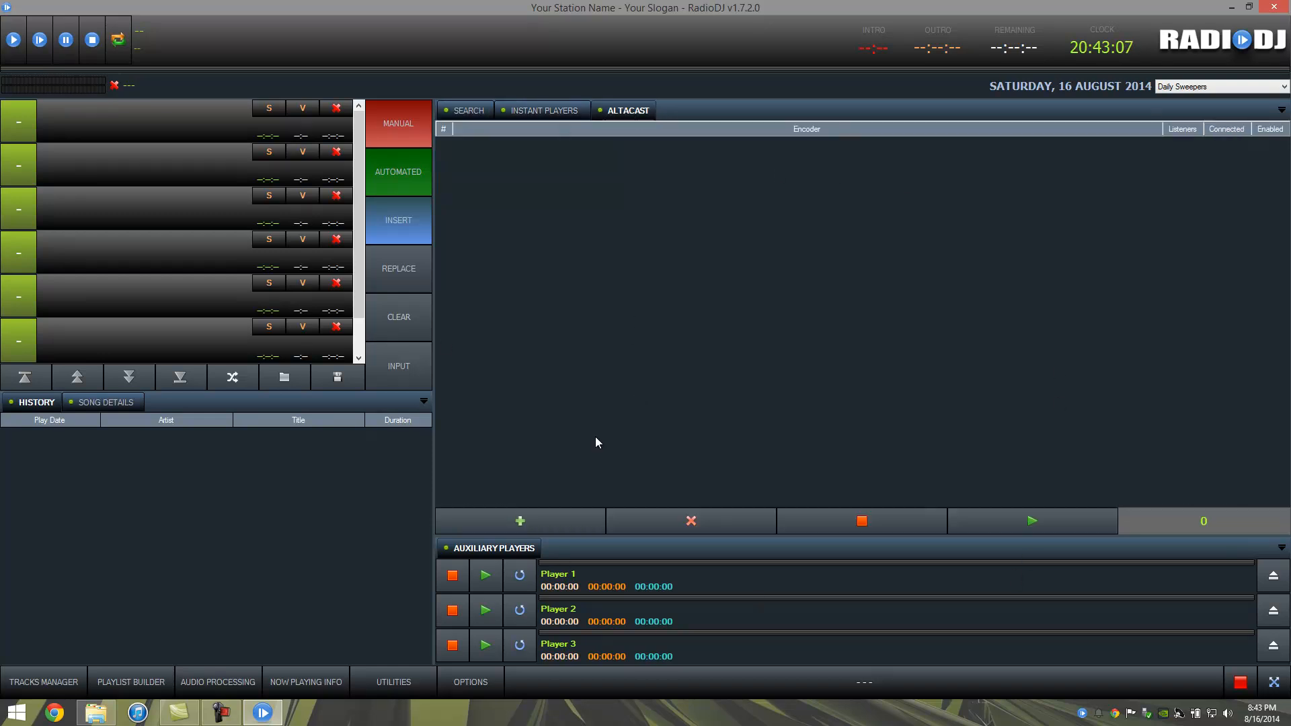
Step: Add a new AltaCast encoder, keeping the bitrate at 24 kbps
click(522, 526)
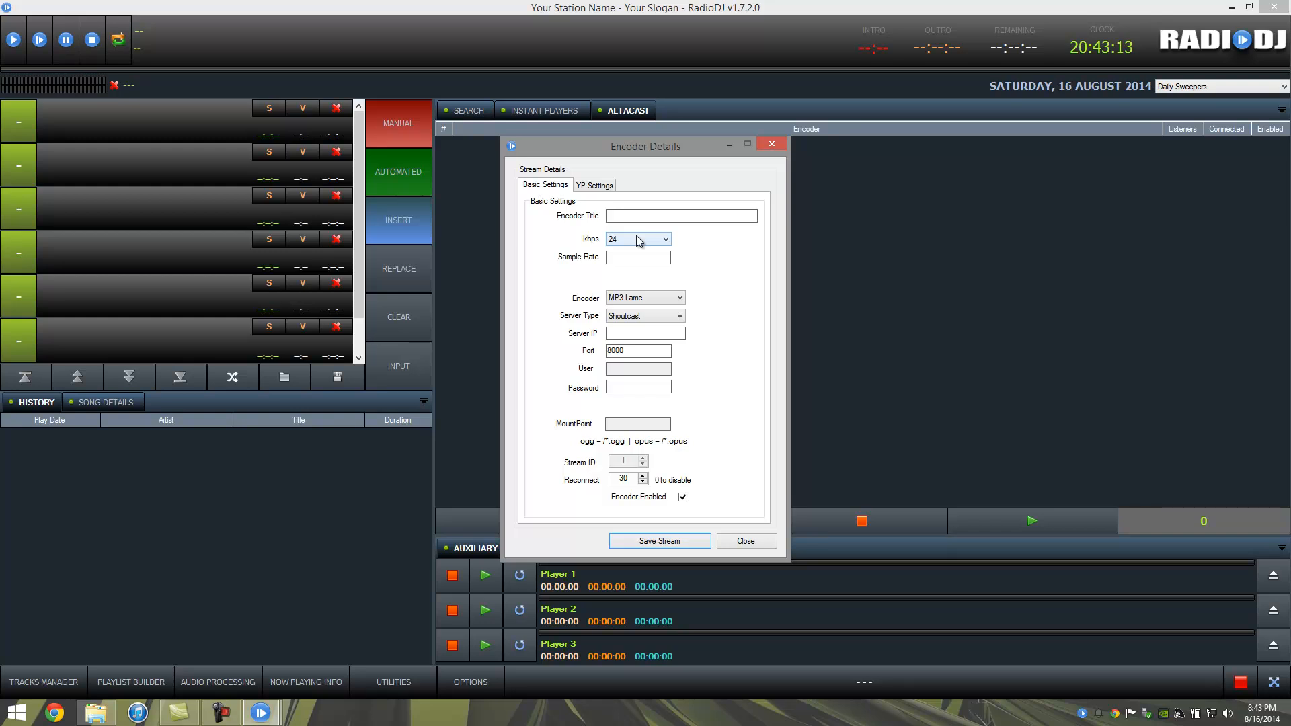
click(640, 241)
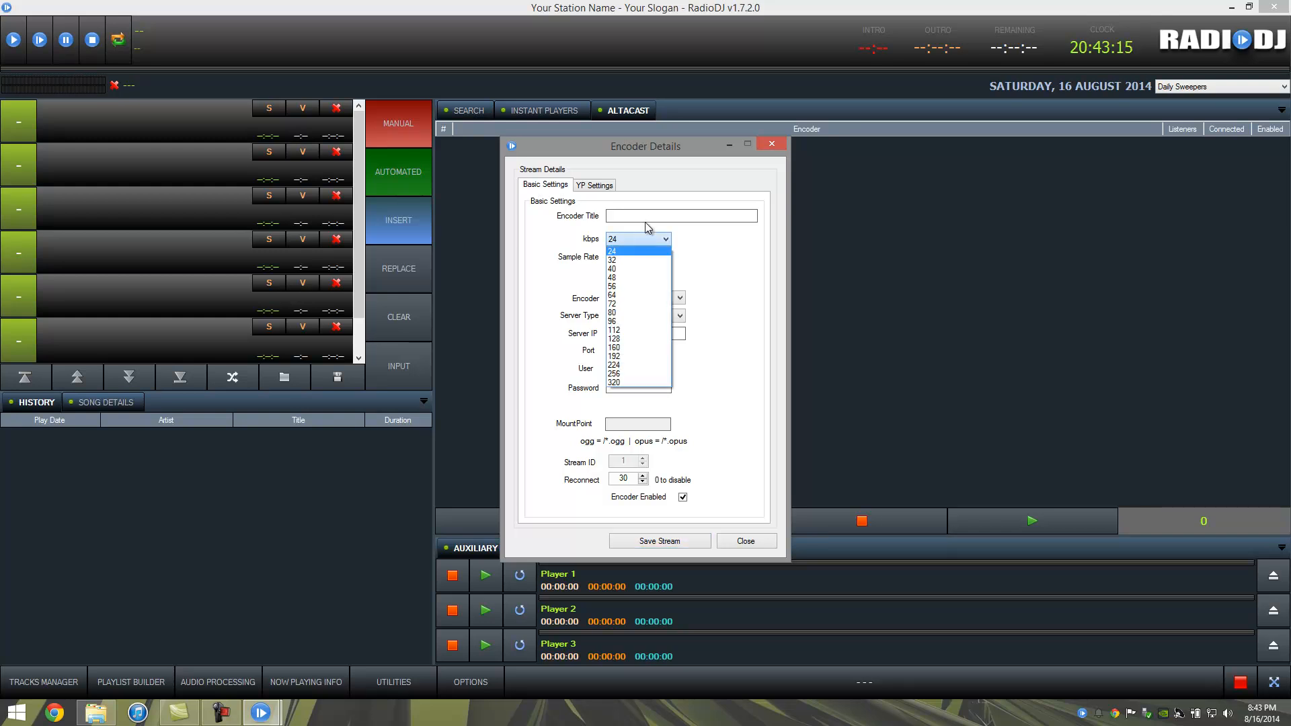
click(637, 251)
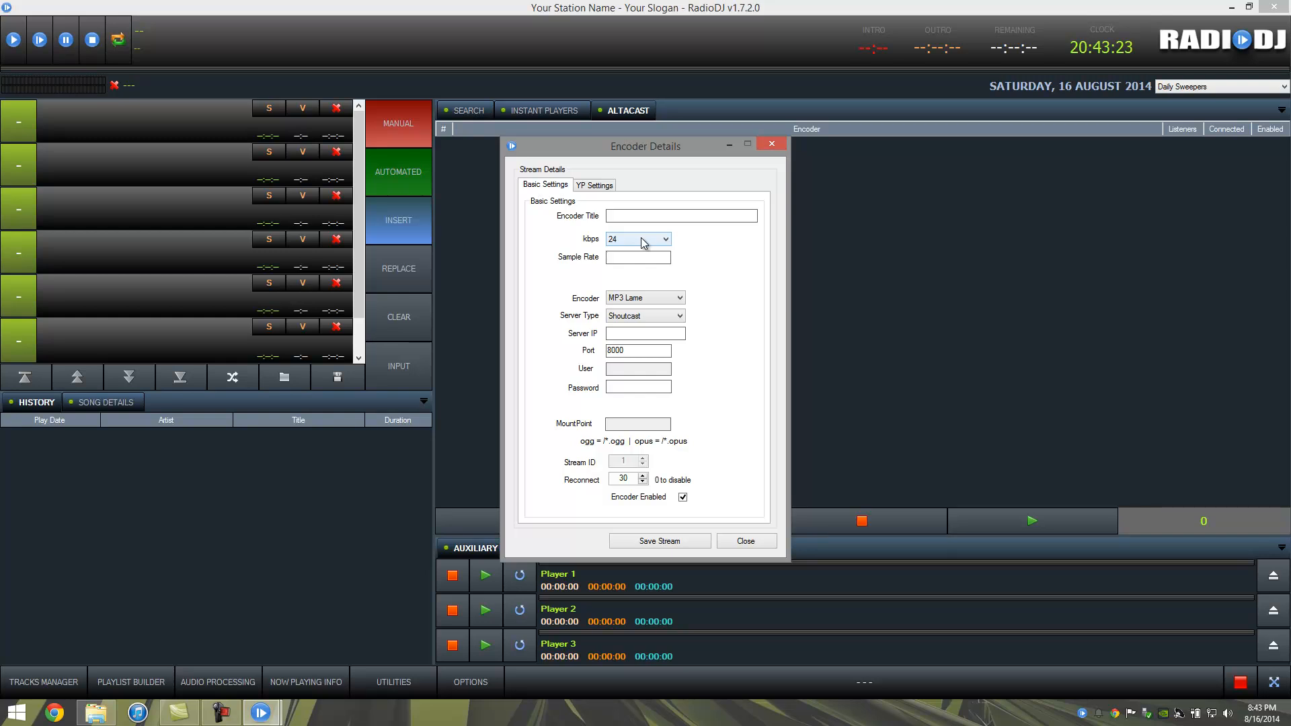
Step: Set the encoder format to AACplus and the server type to ICECast v2
click(662, 320)
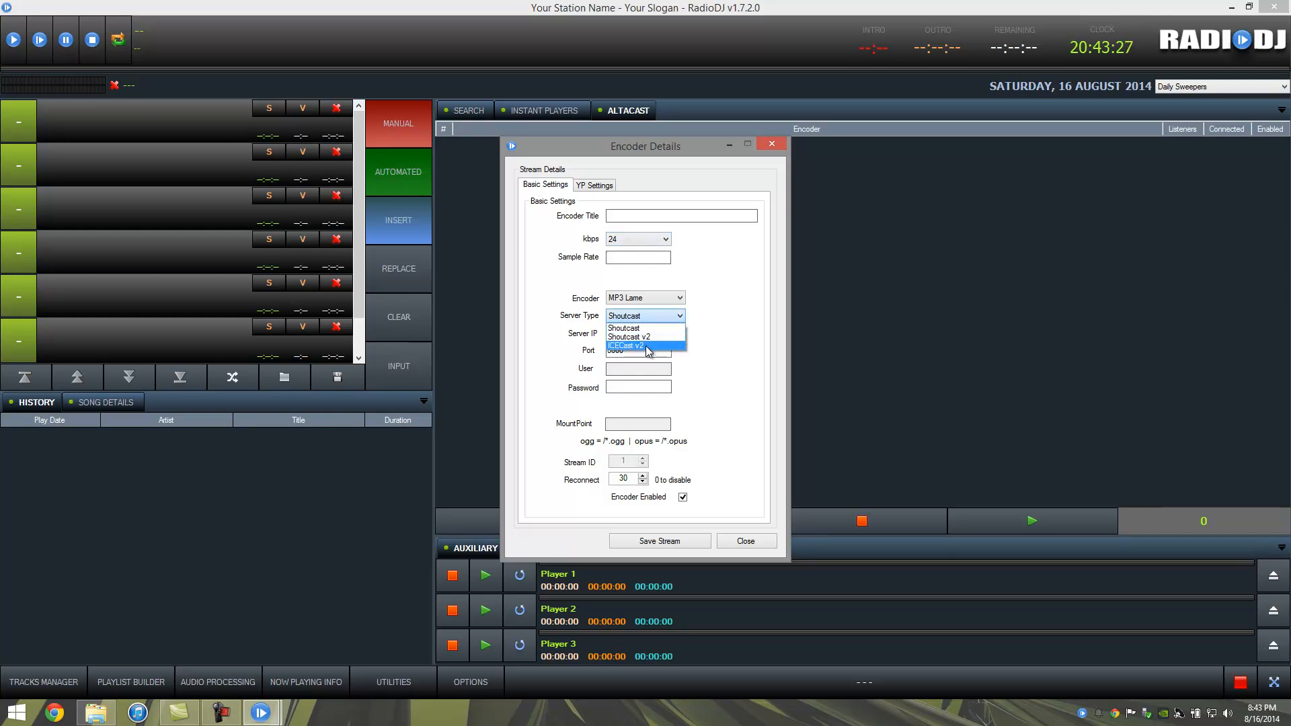
click(647, 345)
click(661, 318)
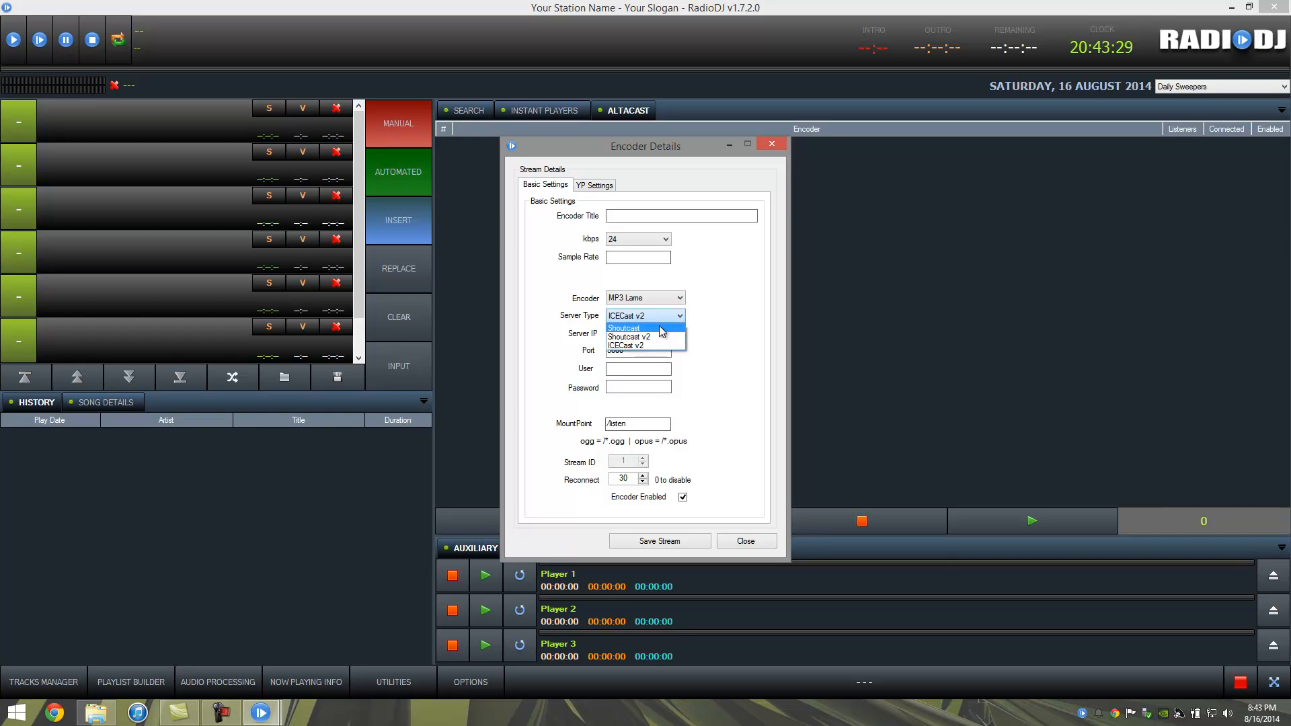
click(662, 327)
click(659, 303)
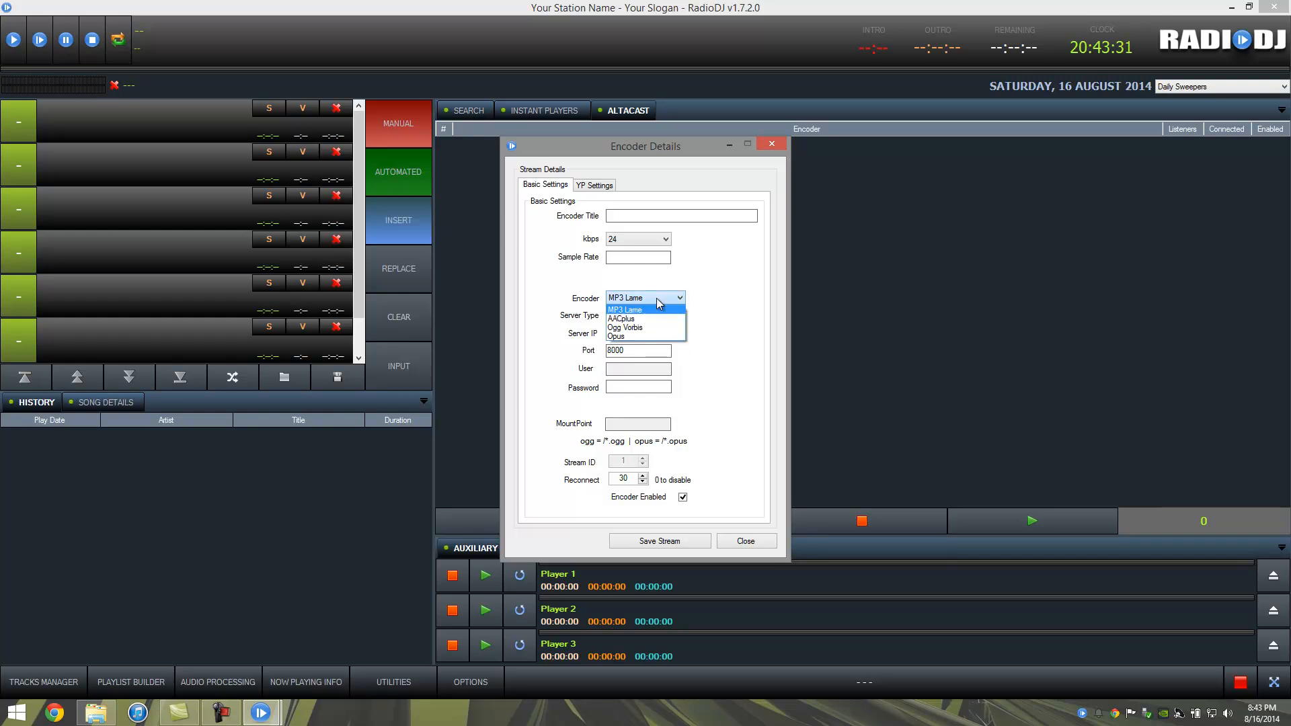
click(659, 319)
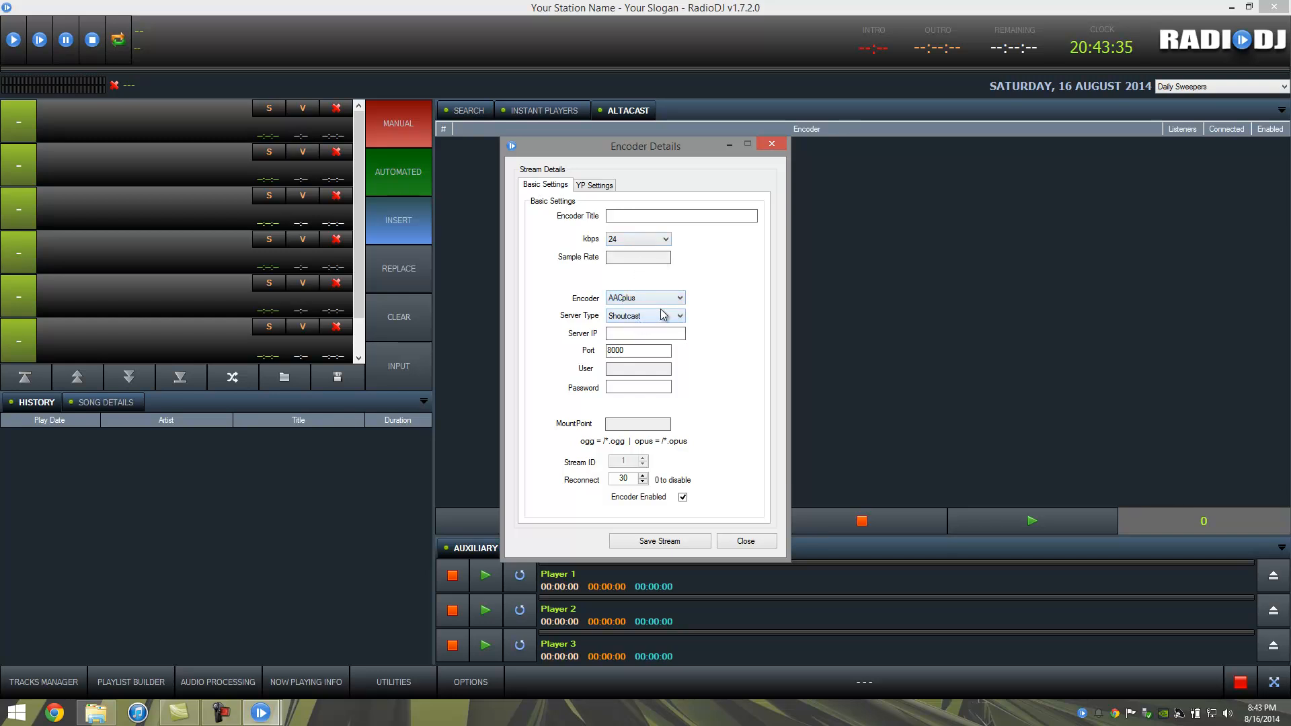
click(661, 316)
click(656, 345)
click(656, 298)
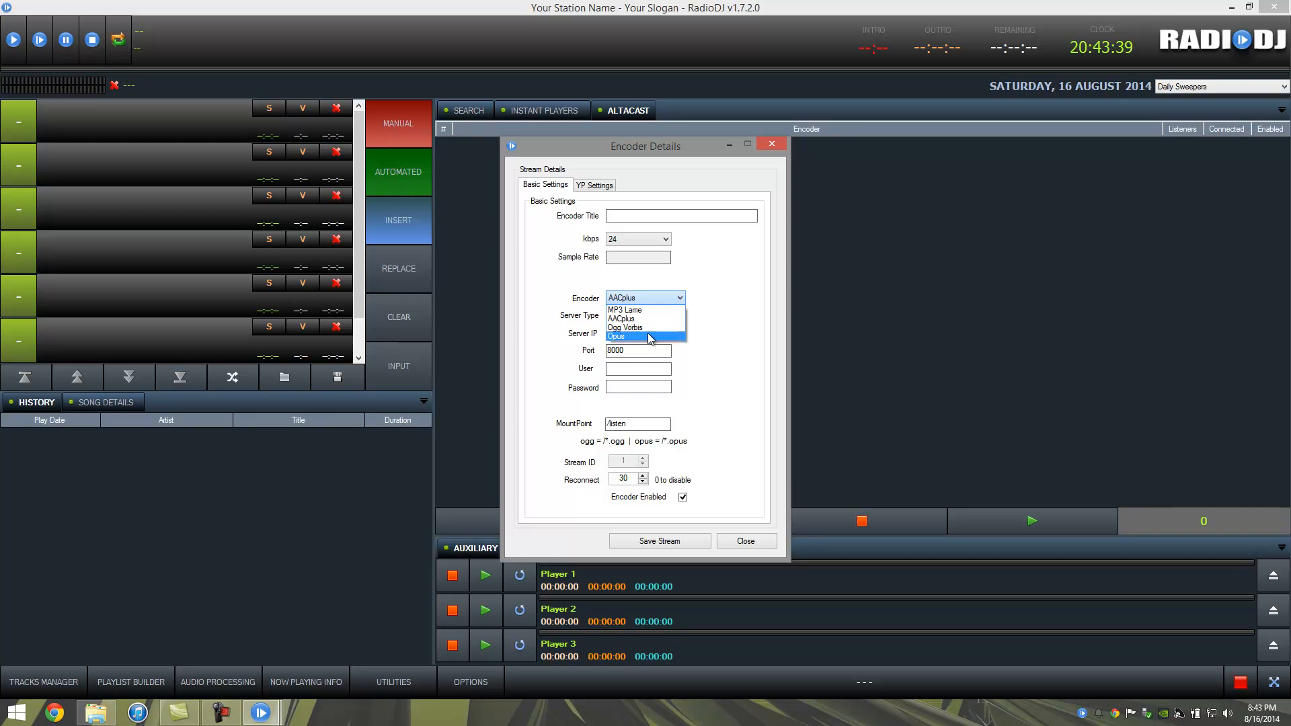
click(740, 295)
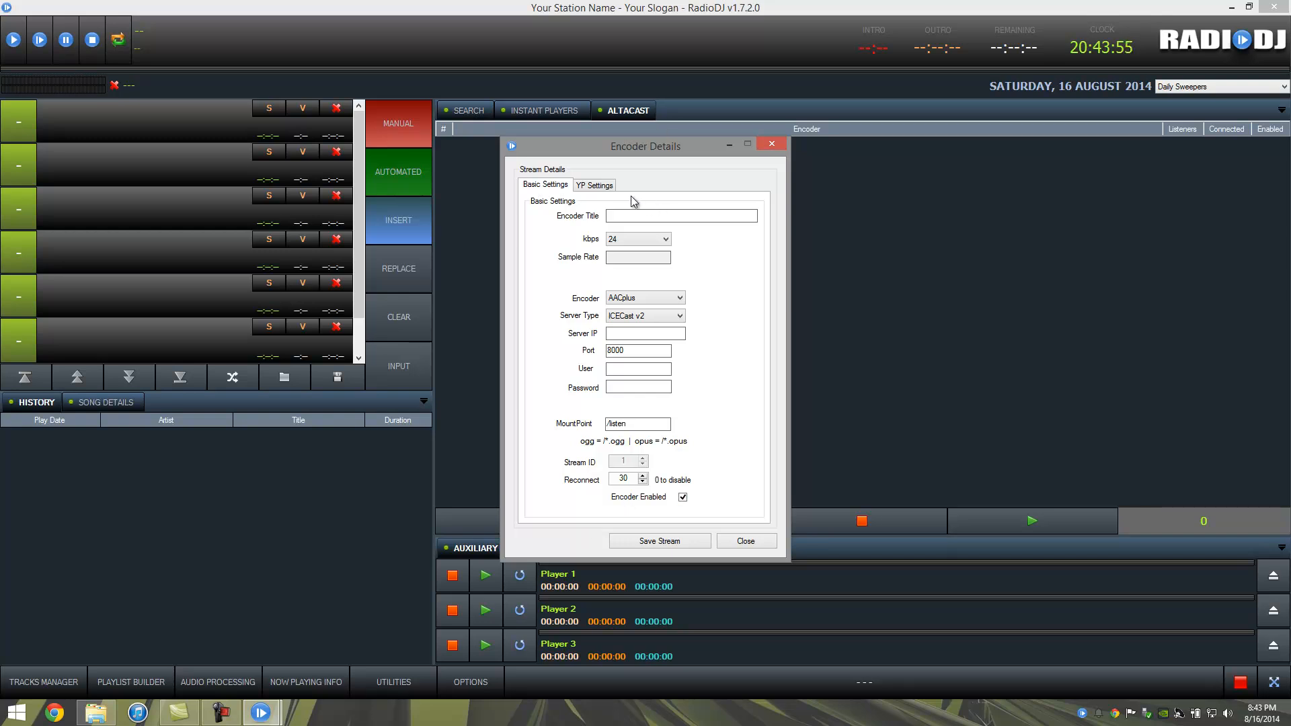
Step: Review the YP Settings stream name and genre fields, then close Encoder Details unsaved
click(591, 187)
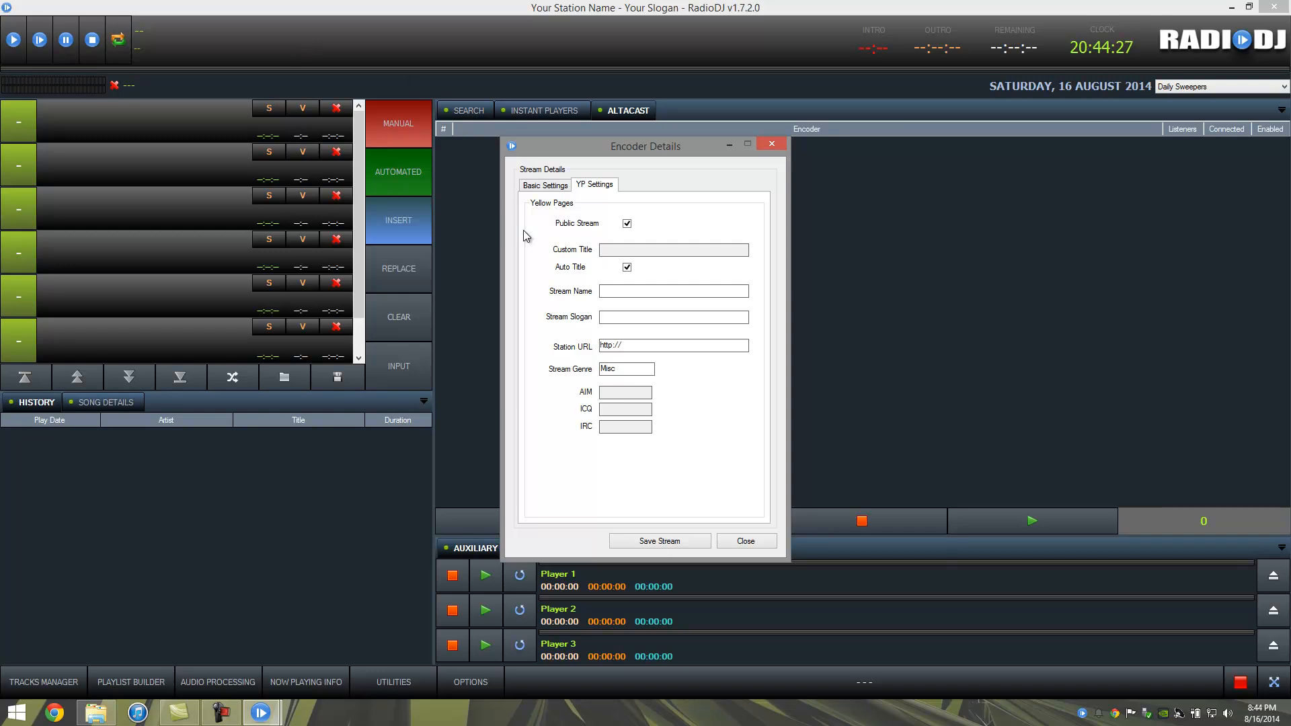
click(629, 292)
key(Tab)
click(748, 544)
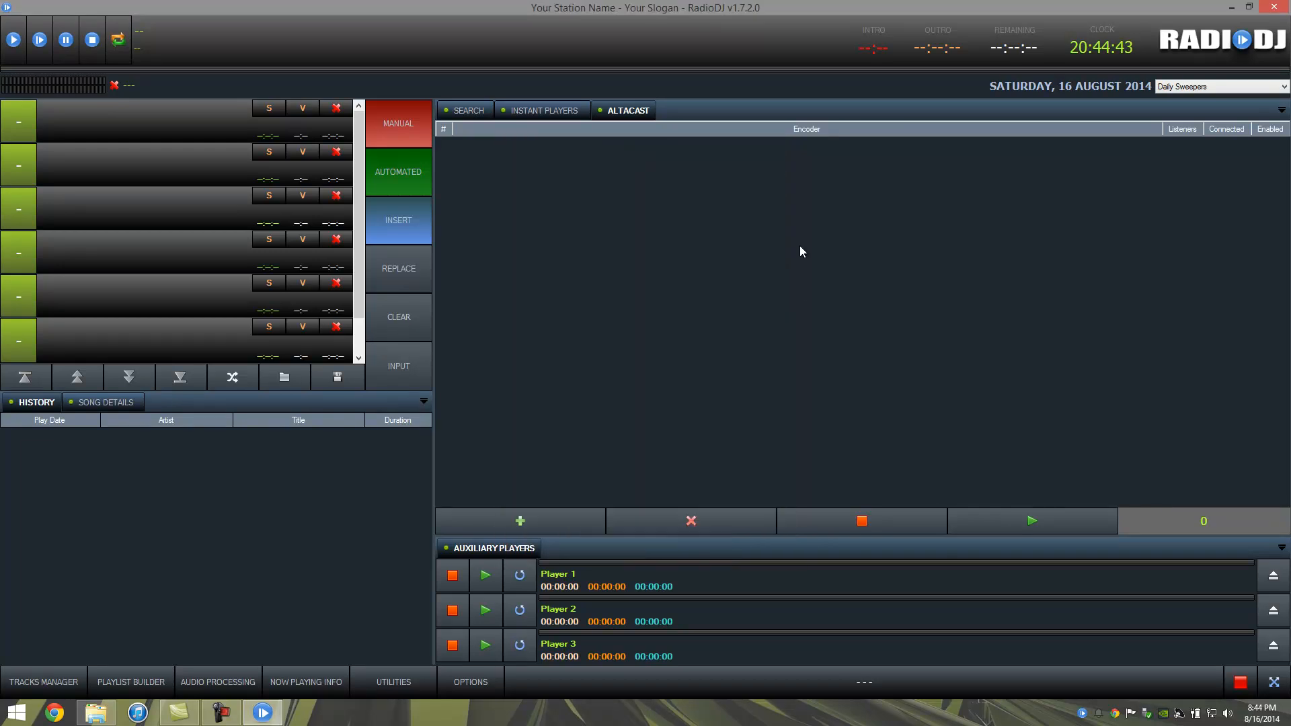